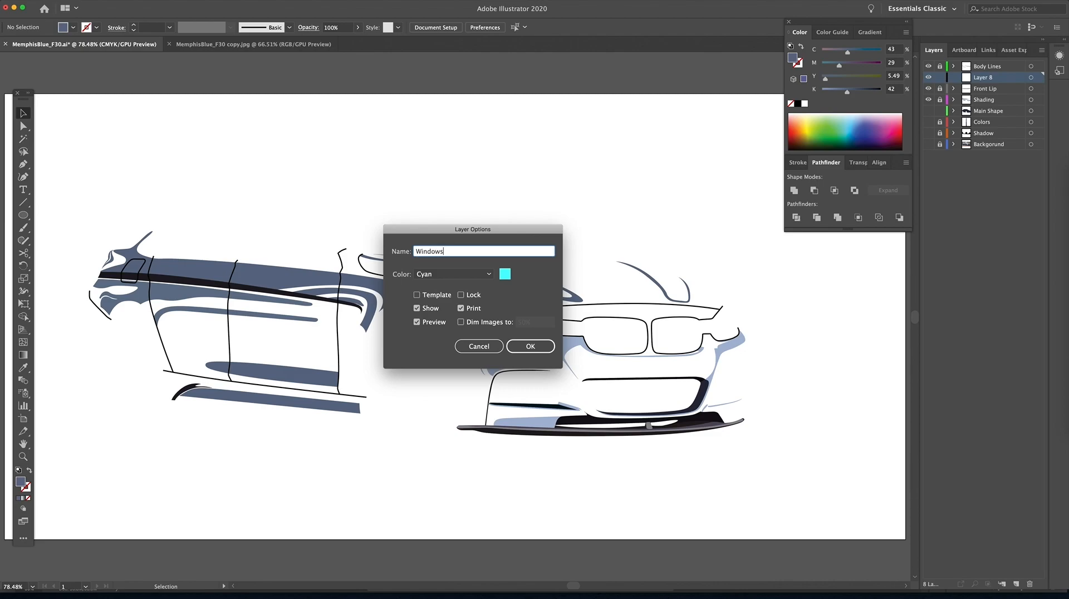
Name the new layer Windows and show the Background layer with the car photo.
{"action": "key", "text": "Return"}
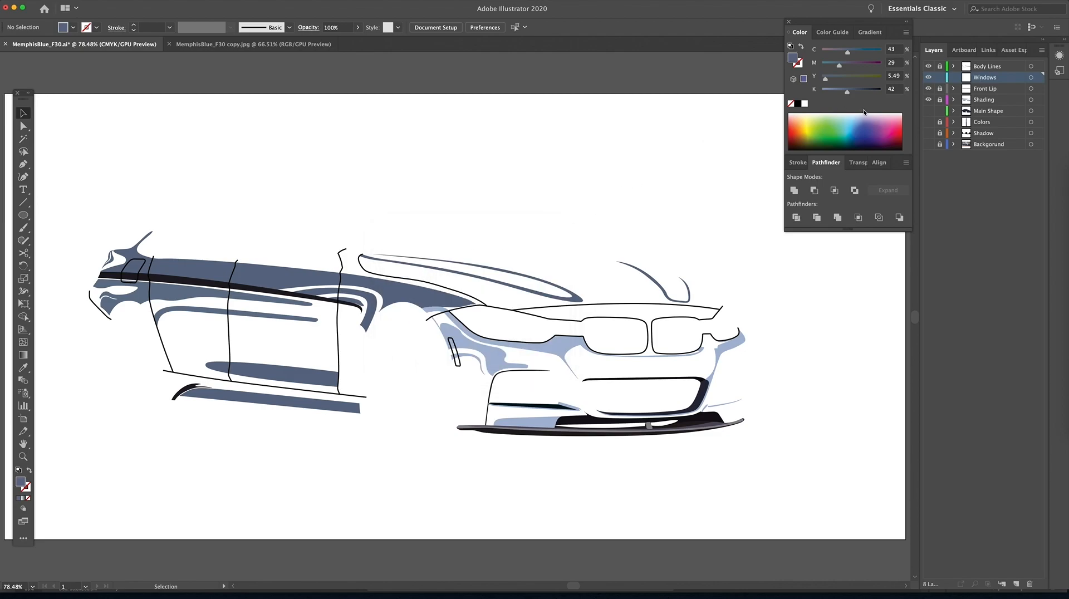
{"action": "left_click", "coordinate": [928, 145]}
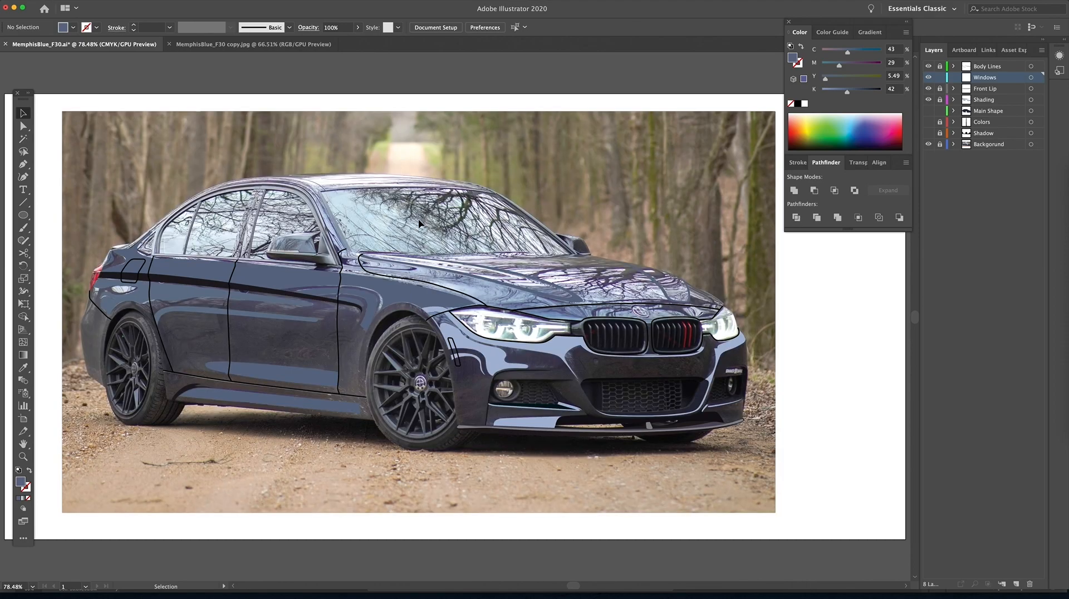
Trace the inner edge of the side window trim as one closed Pen shape, from the rear quarter glass to the windshield pillar.
{"action": "key", "text": "z"}
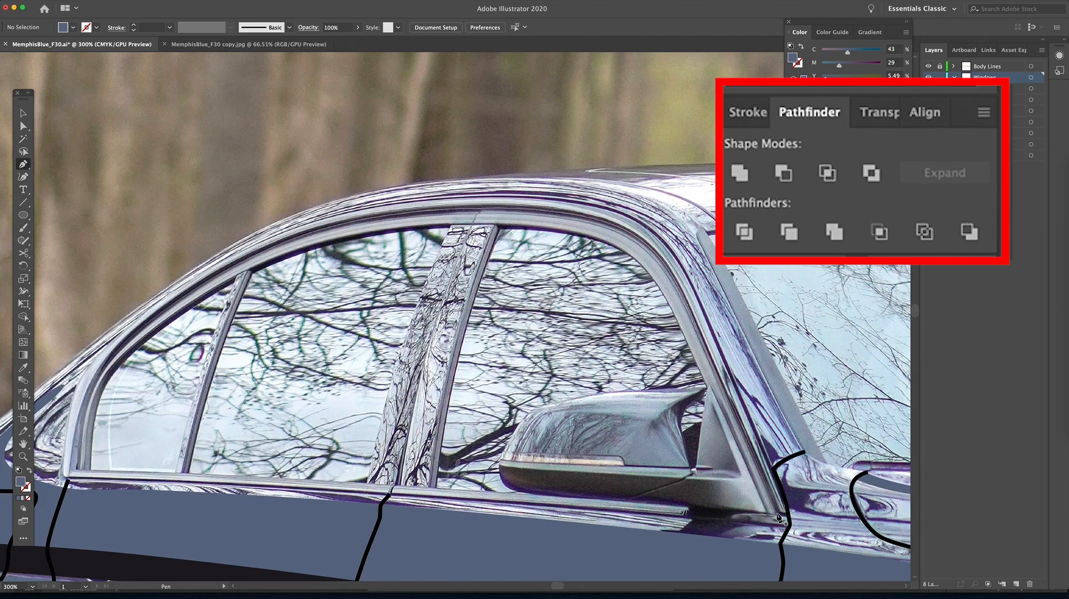
{"action": "left_click", "coordinate": [688, 507]}
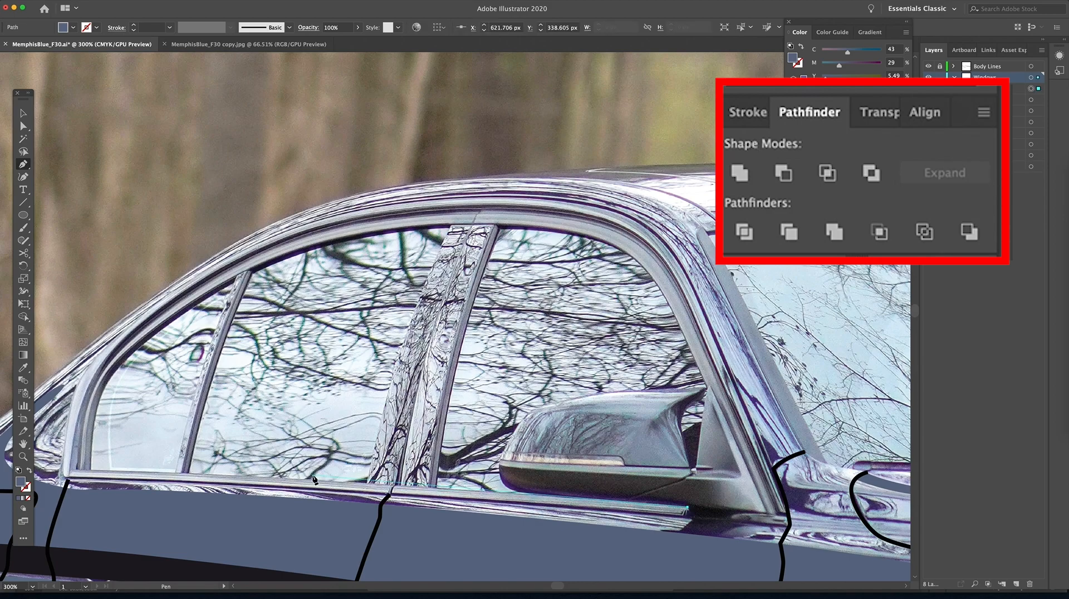
{"action": "left_click", "coordinate": [391, 485]}
{"action": "left_click", "coordinate": [151, 474]}
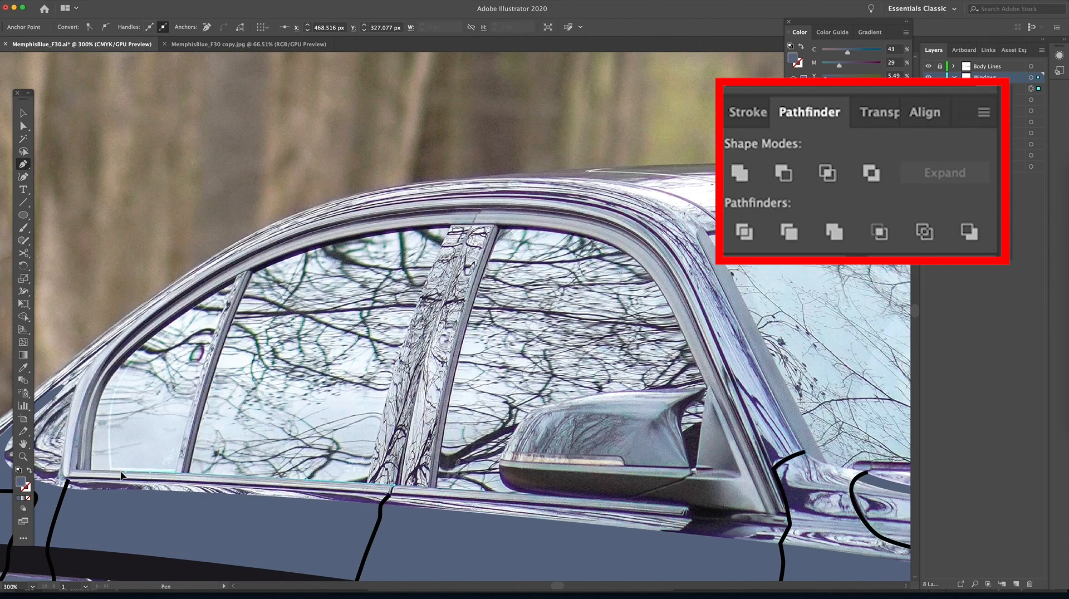
{"action": "left_click", "coordinate": [77, 472]}
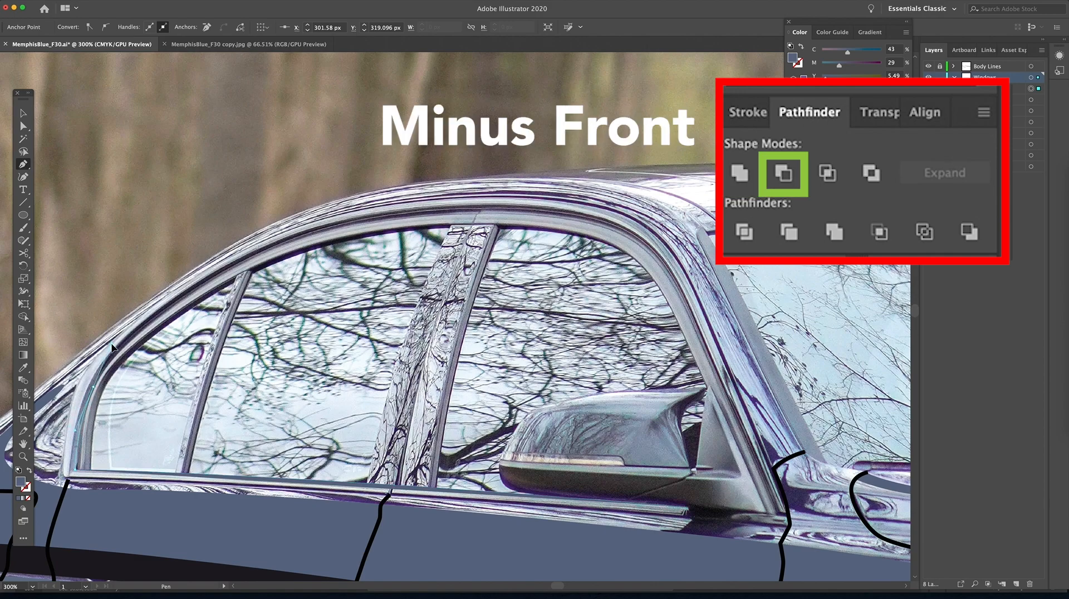
{"action": "left_click", "coordinate": [95, 386]}
{"action": "left_click_drag", "start_coordinate": [157, 321], "coordinate": [170, 308]}
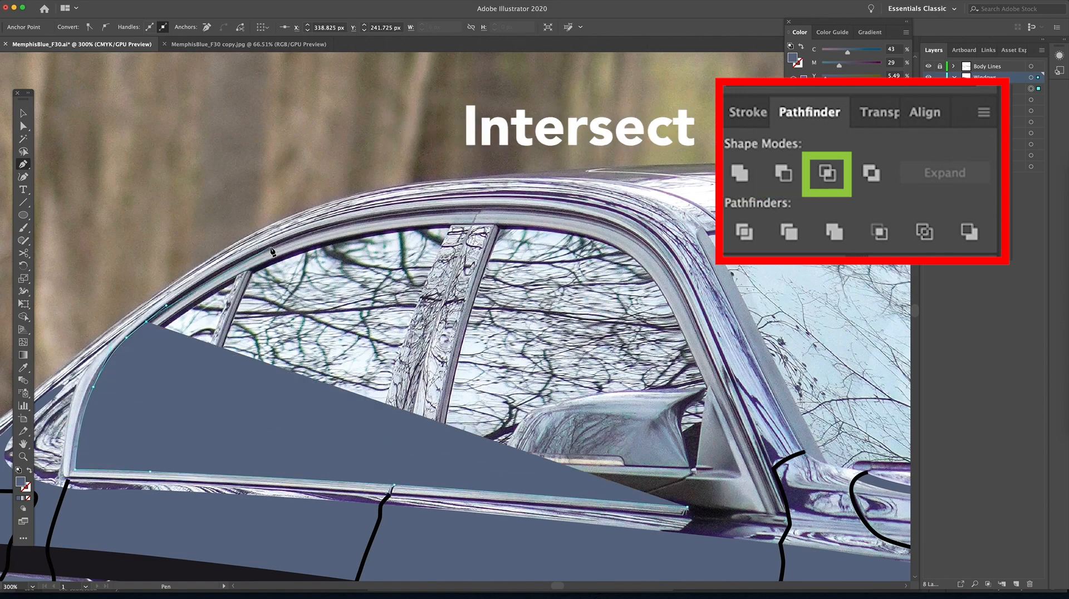
{"action": "left_click_drag", "start_coordinate": [346, 212], "coordinate": [347, 212]}
{"action": "left_click_drag", "start_coordinate": [481, 208], "coordinate": [539, 210]}
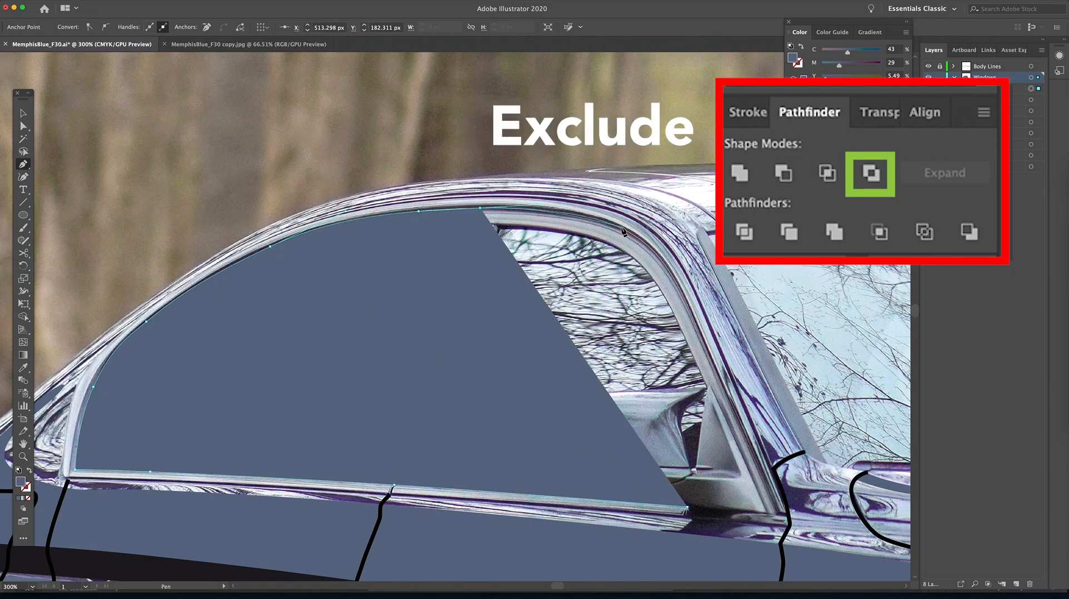
{"action": "left_click_drag", "start_coordinate": [658, 250], "coordinate": [662, 253]}
{"action": "left_click_drag", "start_coordinate": [690, 306], "coordinate": [702, 339]}
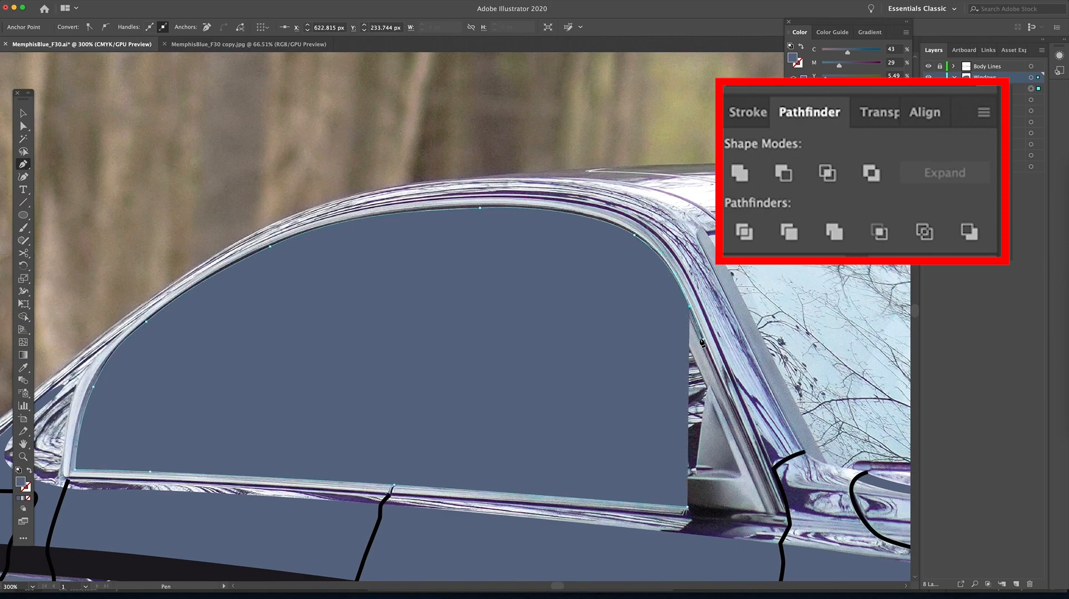
{"action": "left_click", "coordinate": [778, 515]}
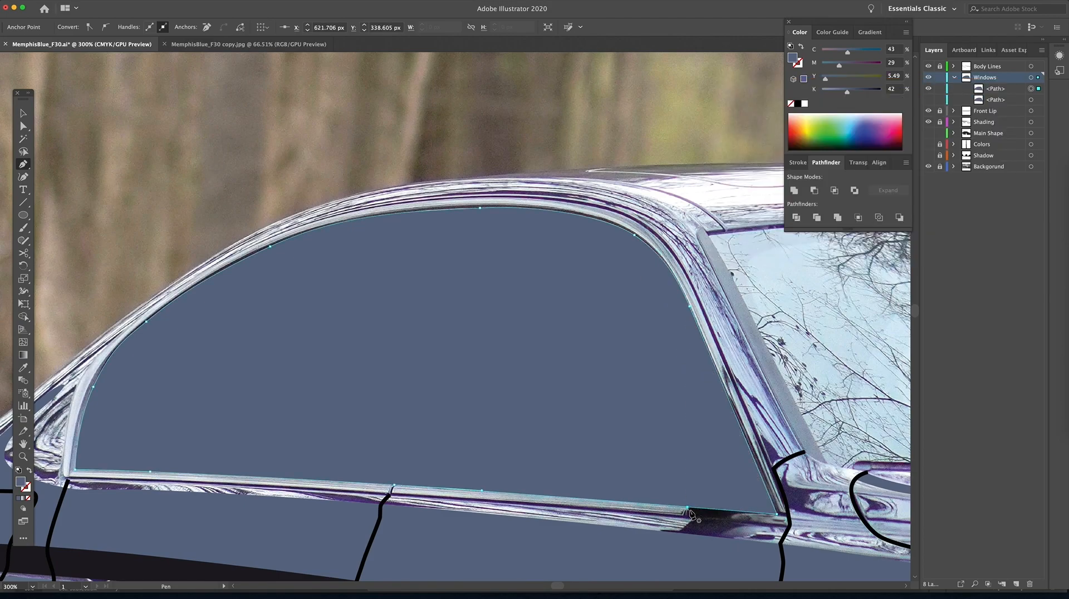
Show the larger window outline beneath and change its fill to a lighter grey-blue.
{"action": "key", "text": "v"}
{"action": "left_click", "coordinate": [1034, 100]}
{"action": "left_click", "coordinate": [928, 100]}
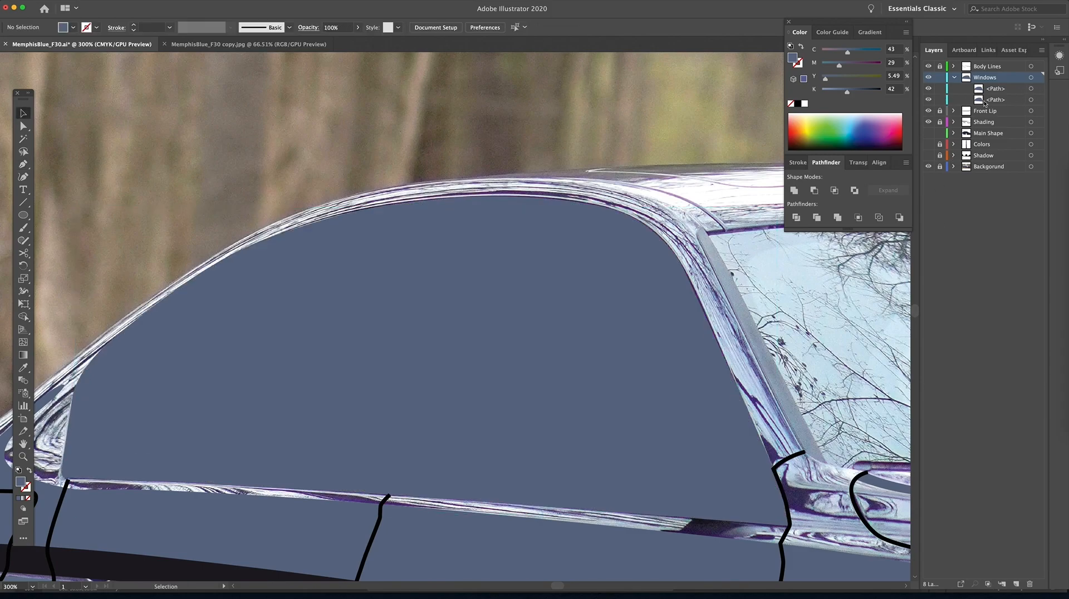
{"action": "left_click", "coordinate": [1036, 100]}
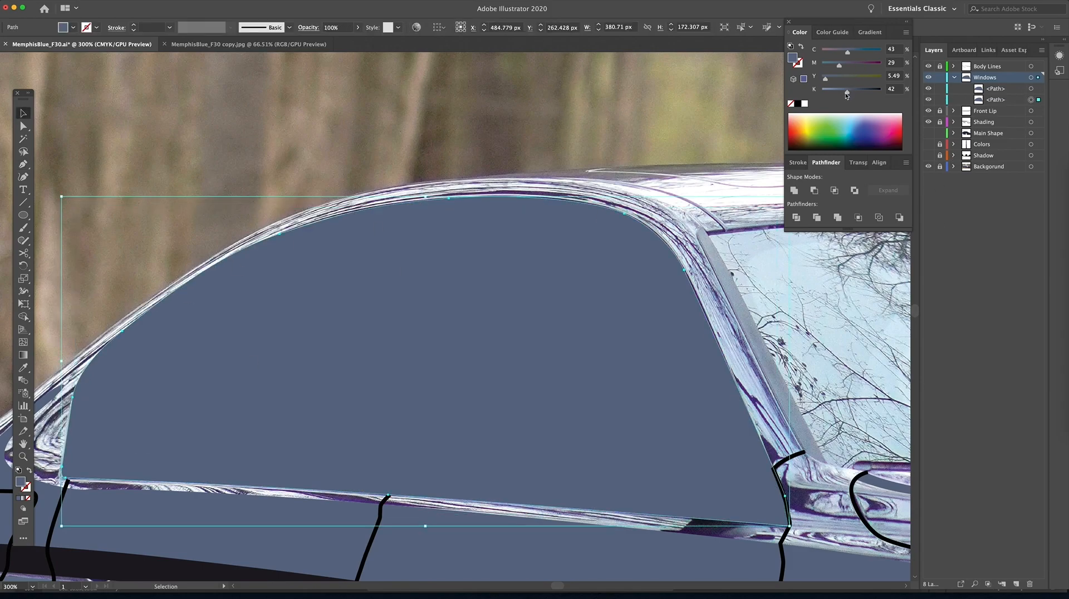
{"action": "left_click_drag", "start_coordinate": [847, 92], "coordinate": [841, 95]}
{"action": "double_click", "coordinate": [21, 483]}
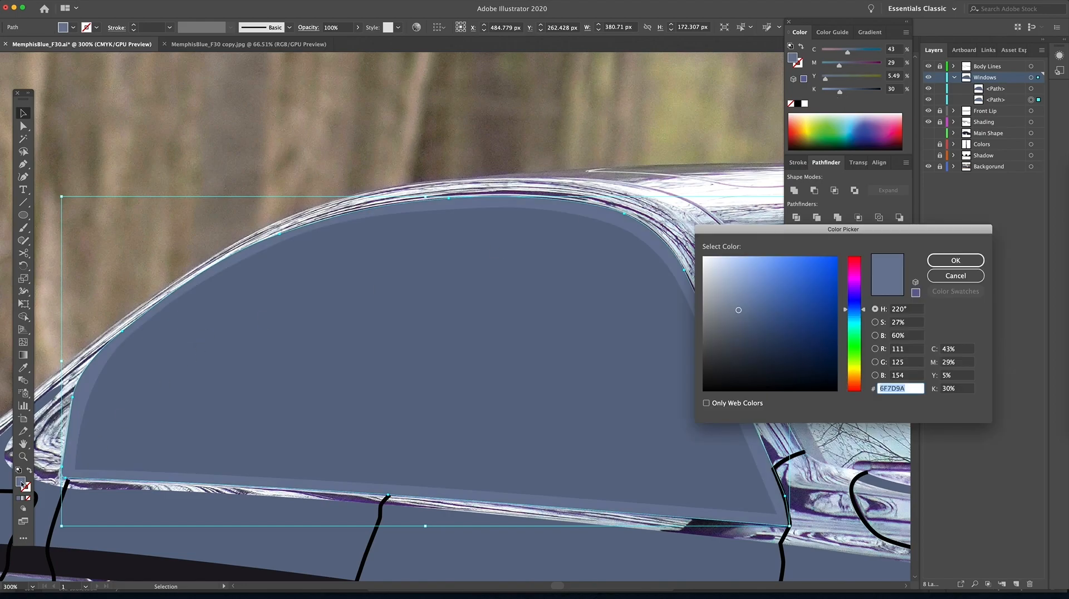
{"action": "left_click", "coordinate": [727, 290]}
{"action": "left_click", "coordinate": [943, 260]}
Fill the inner window shape with a dark blue-grey of C 76.34, M 67.35, Y 56.84, K 58.44.
{"action": "left_click", "coordinate": [557, 274]}
{"action": "left_click", "coordinate": [557, 277]}
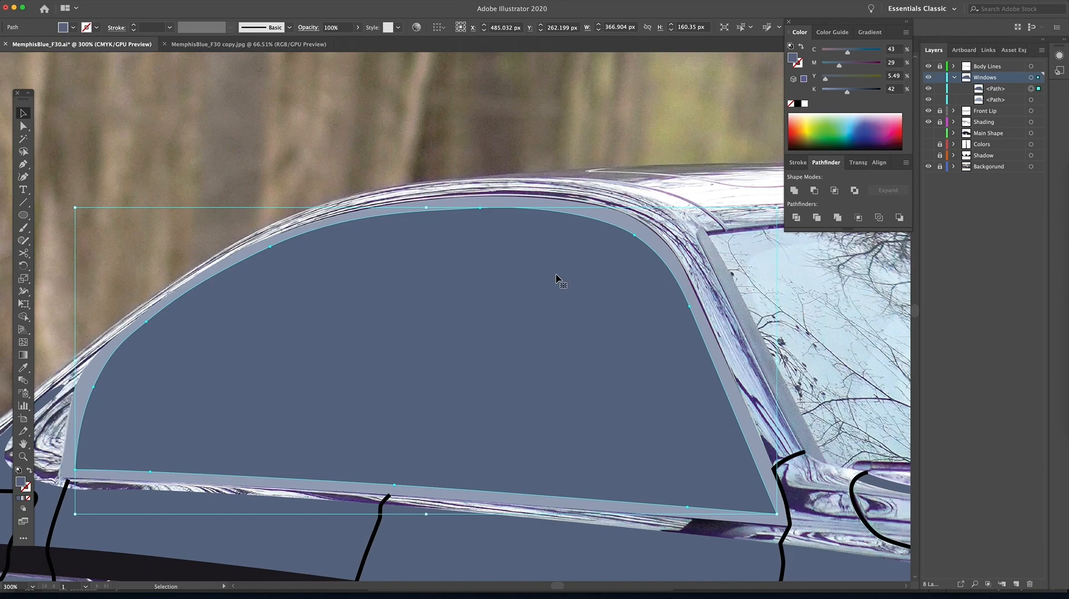
{"action": "double_click", "coordinate": [21, 483]}
{"action": "left_click", "coordinate": [736, 341]}
{"action": "left_click_drag", "start_coordinate": [736, 343], "coordinate": [736, 354]}
{"action": "left_click", "coordinate": [955, 260]}
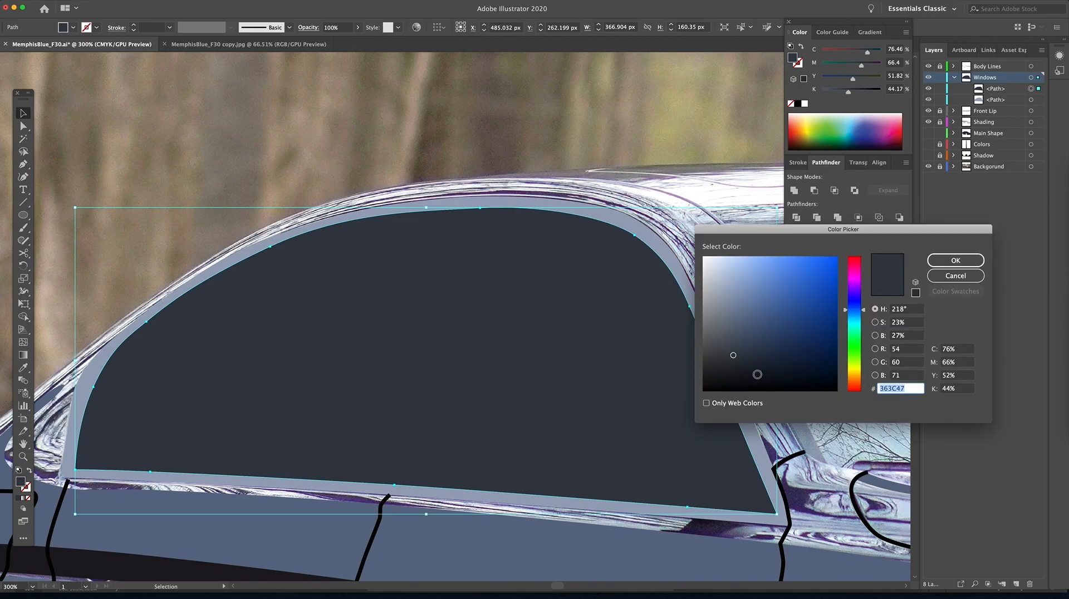
{"action": "left_click", "coordinate": [731, 363]}
{"action": "left_click", "coordinate": [955, 260]}
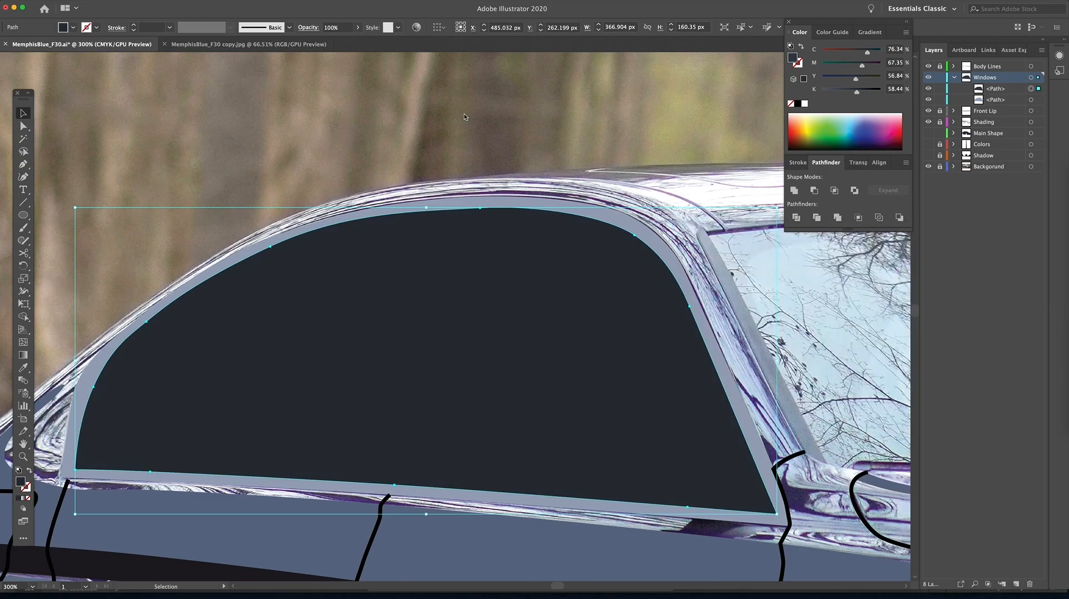
Hide both window shapes and trace the small rear quarter glass as a closed Pen shape, refining its rear curve.
{"action": "left_click_drag", "start_coordinate": [928, 101], "coordinate": [928, 88]}
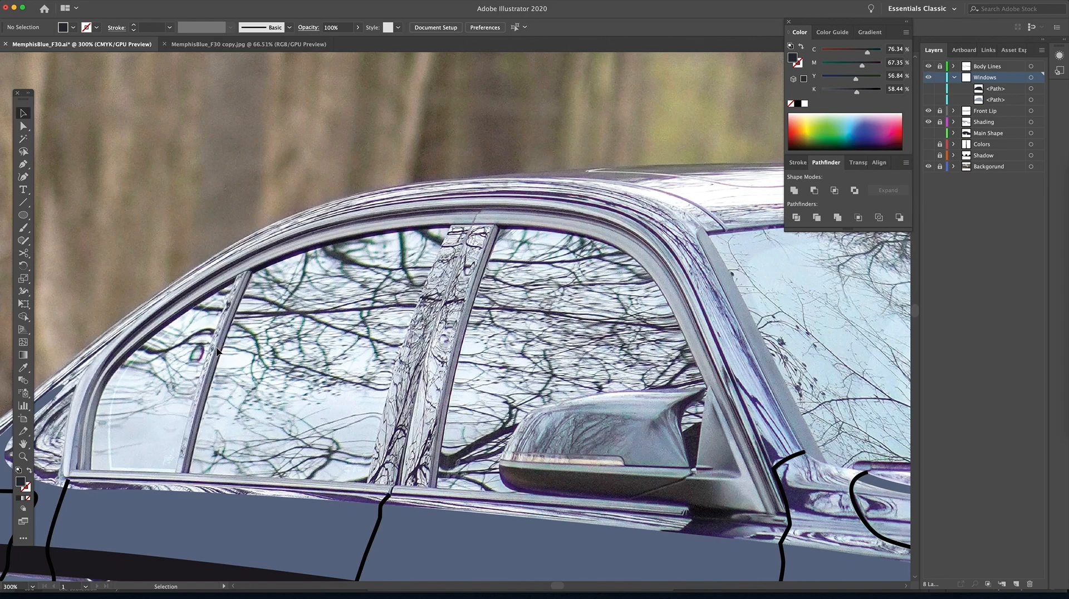
{"action": "left_click", "coordinate": [24, 167]}
{"action": "left_click", "coordinate": [90, 470]}
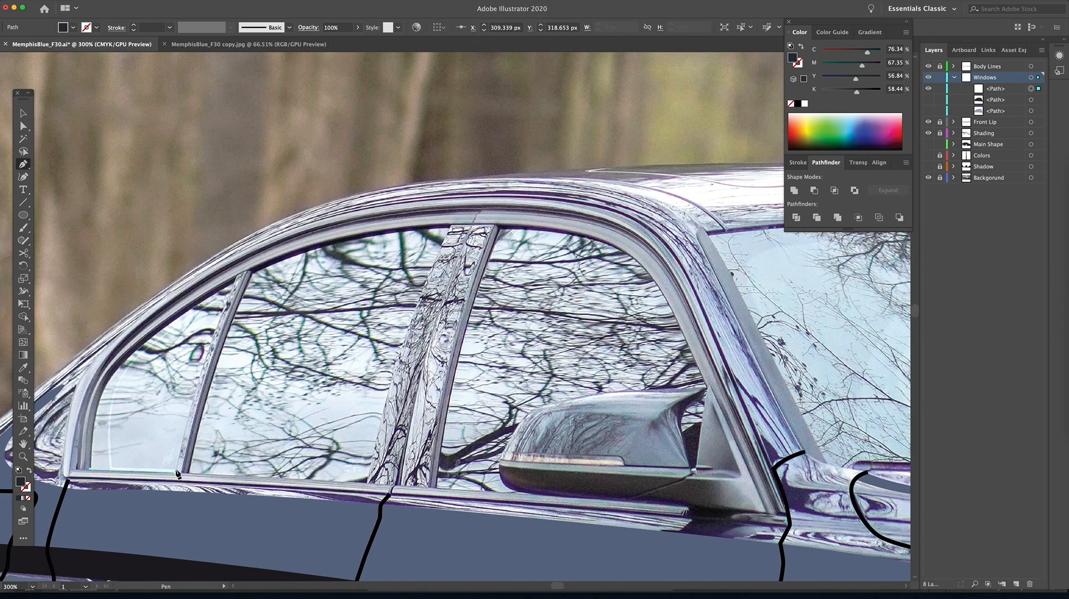
{"action": "left_click", "coordinate": [177, 473]}
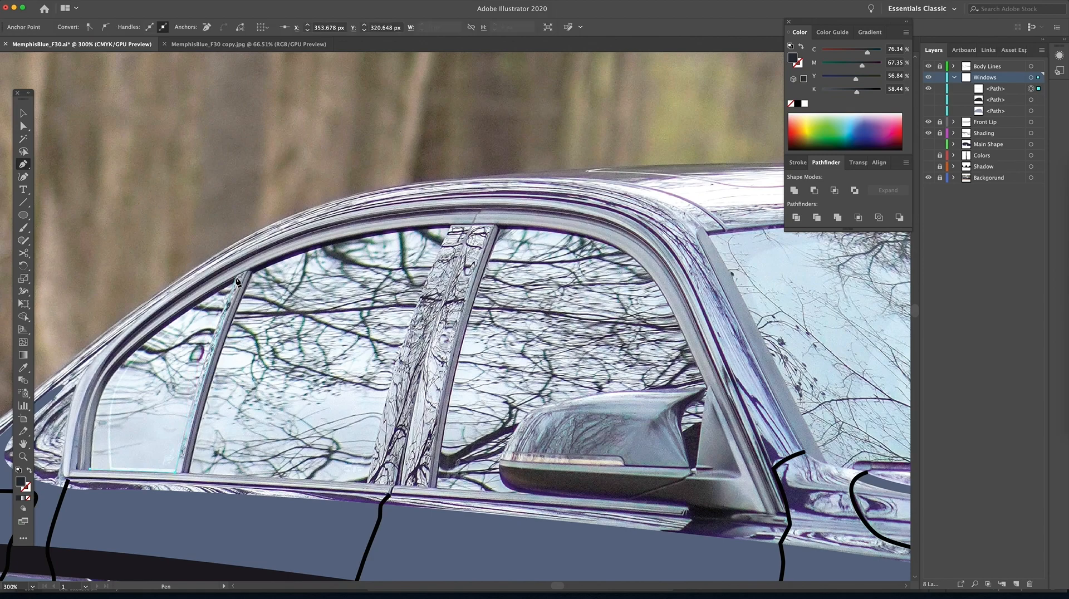
{"action": "left_click_drag", "start_coordinate": [236, 282], "coordinate": [276, 183]}
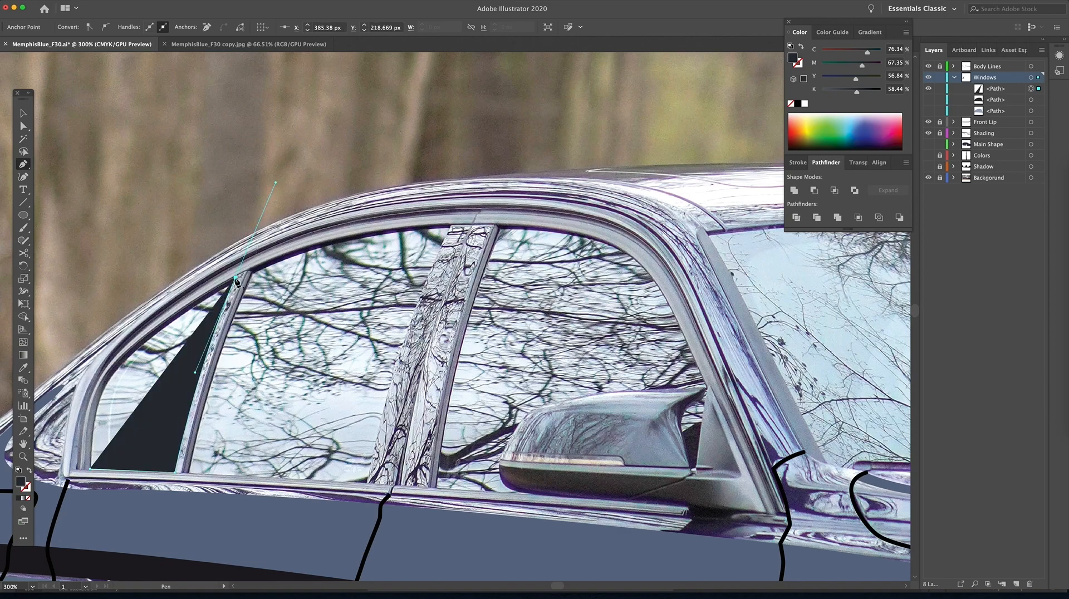
{"action": "left_click", "coordinate": [236, 278]}
{"action": "left_click_drag", "start_coordinate": [127, 356], "coordinate": [89, 391]}
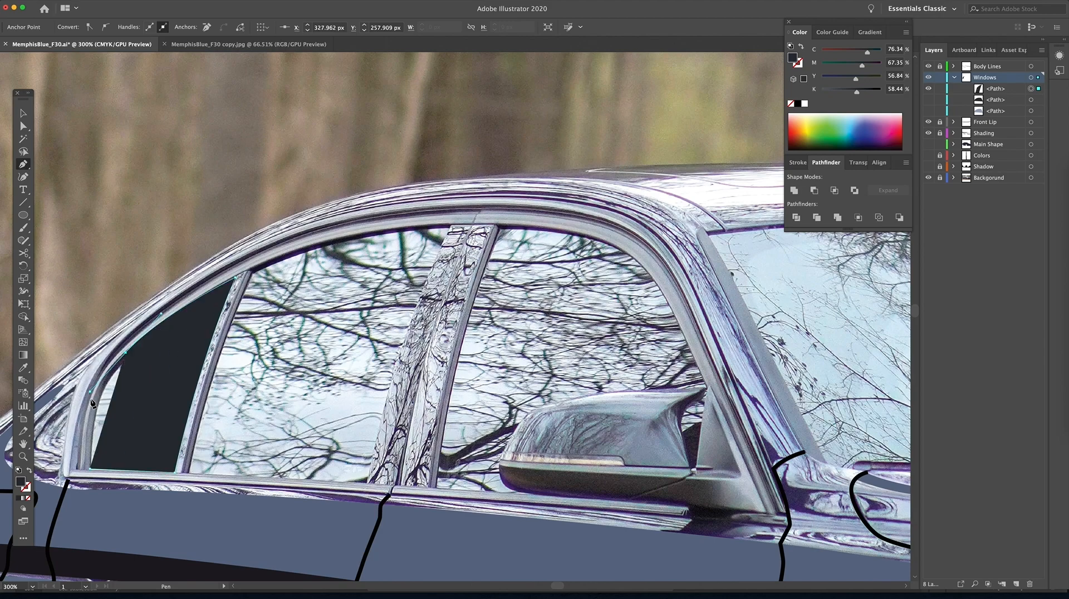
{"action": "left_click", "coordinate": [91, 470]}
{"action": "key", "text": "a"}
{"action": "left_click_drag", "start_coordinate": [89, 394], "coordinate": [83, 398]}
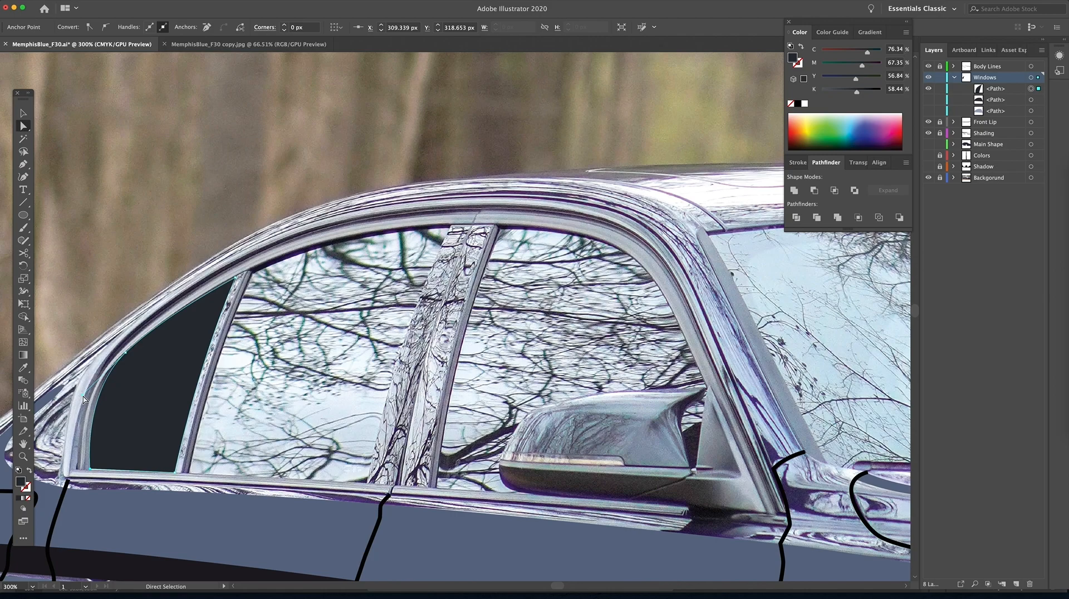
Show the dark inner window shape again and cut the rear quarter glass out of it with Minus Front.
{"action": "key", "text": "v"}
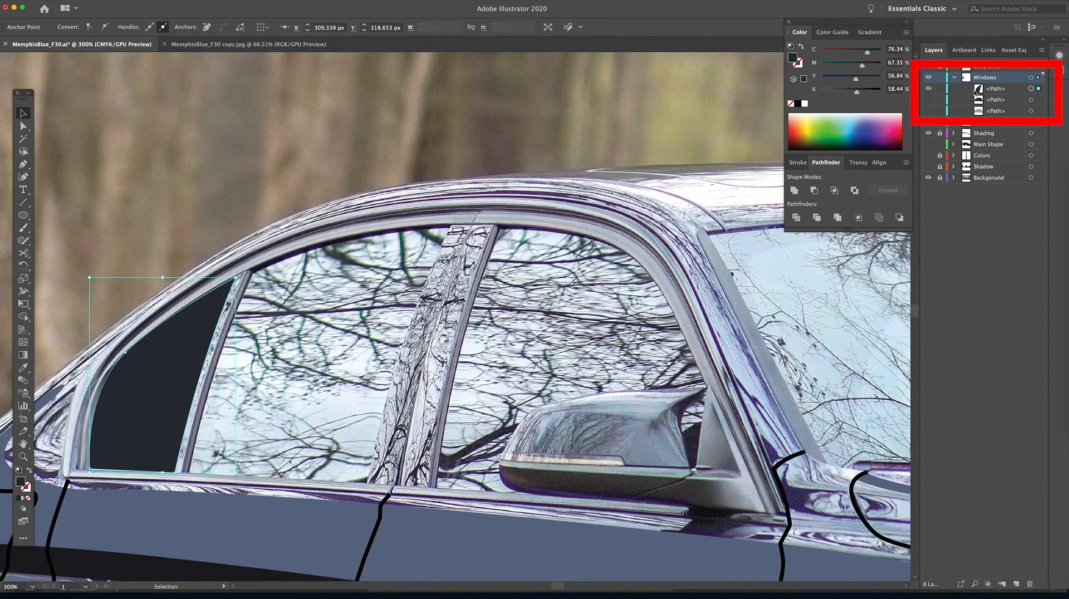
{"action": "left_click", "coordinate": [929, 100]}
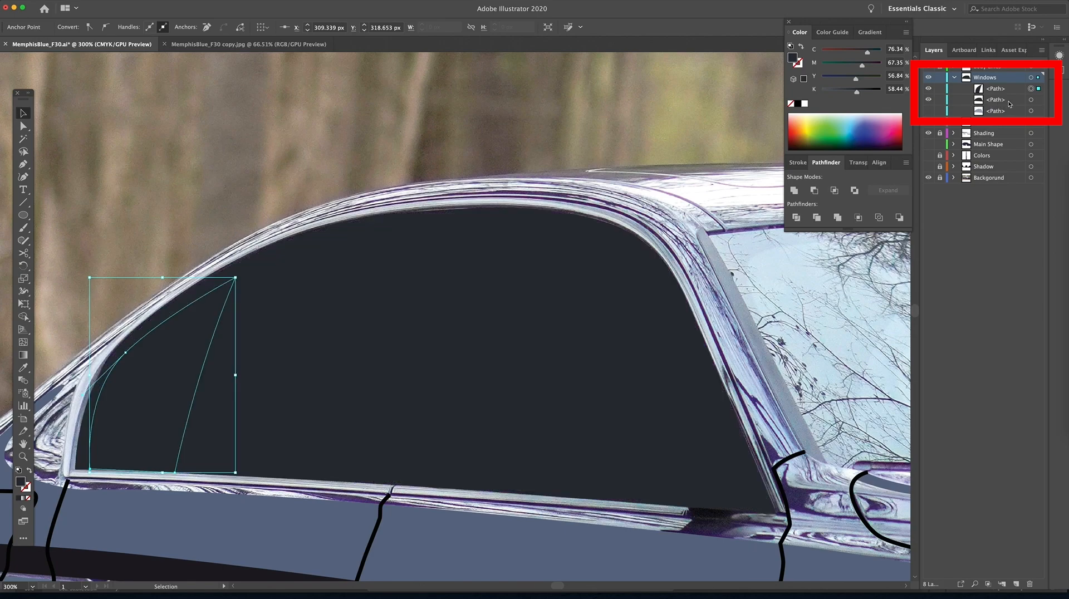
{"action": "left_click", "coordinate": [1039, 100], "text": "shift"}
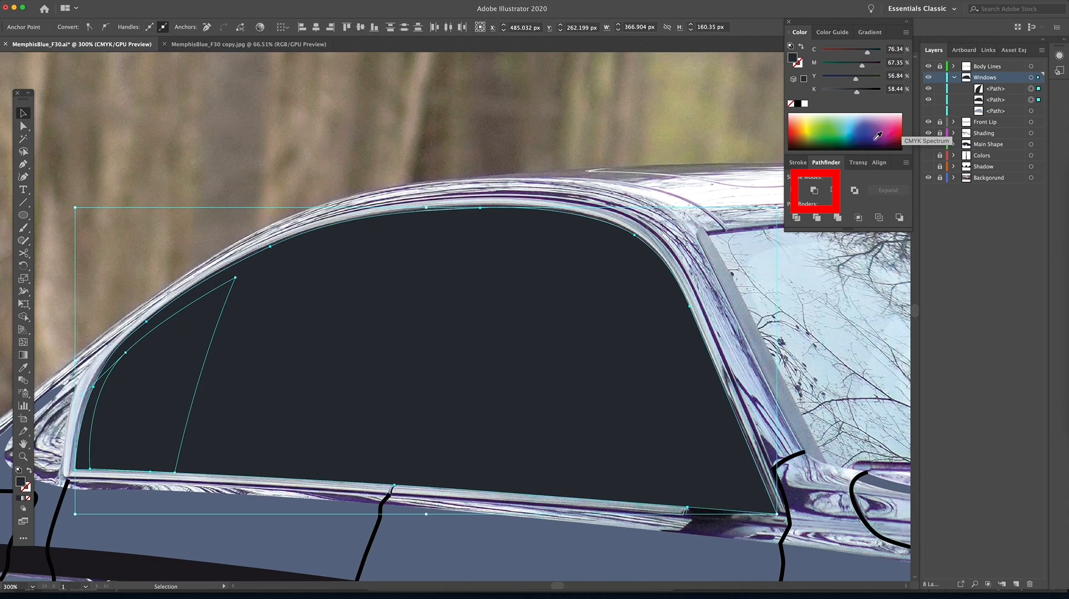
{"action": "left_click", "coordinate": [816, 190]}
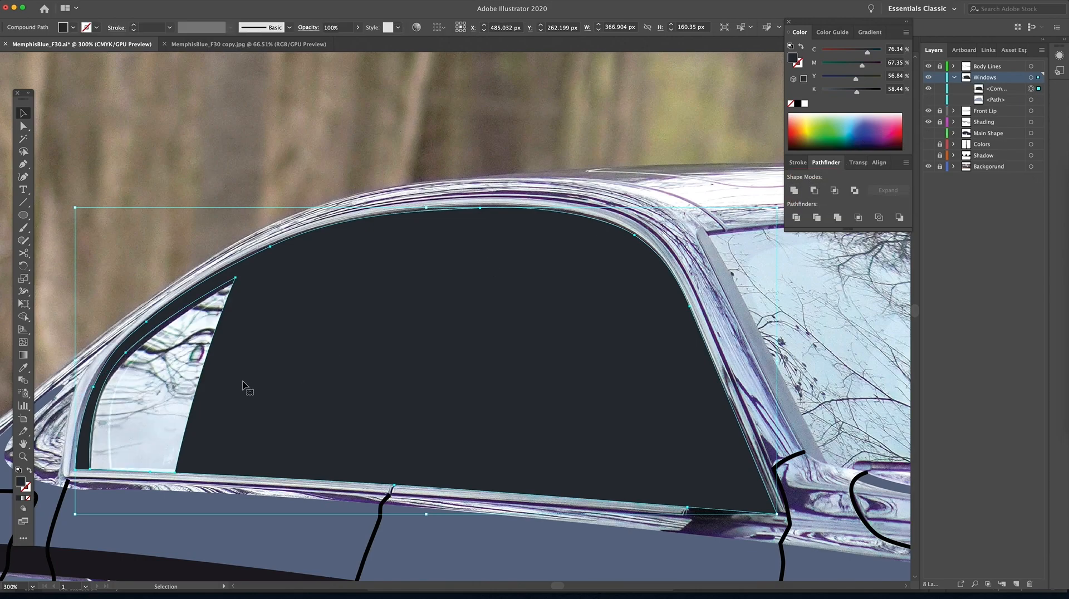
Hide the dark window shape and trace the rear door glass as a closed Pen shape.
{"action": "key", "text": "ctrl+3"}
{"action": "key", "text": "p"}
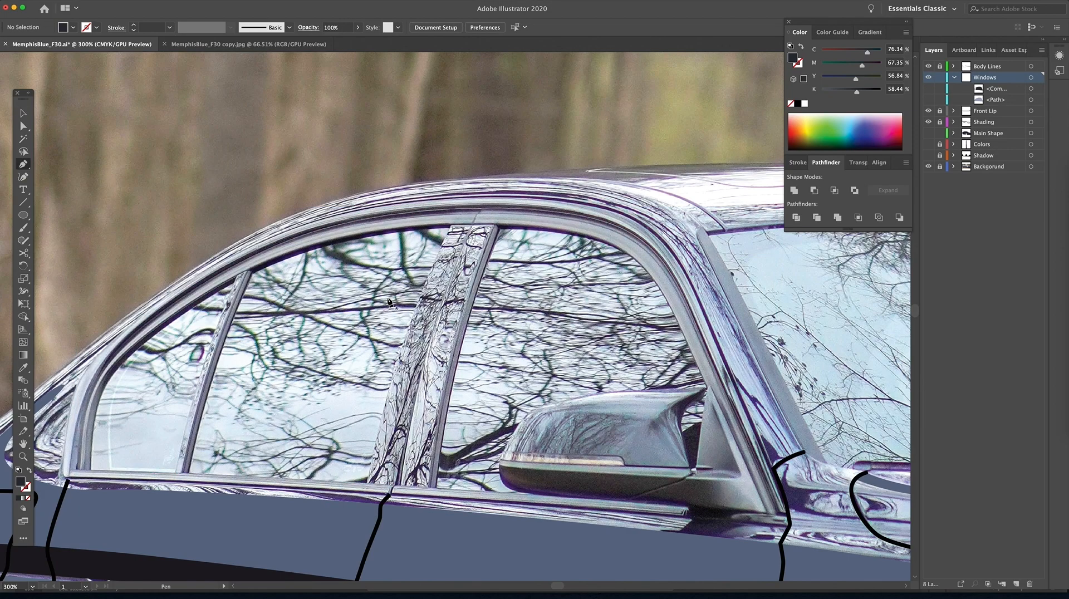
{"action": "left_click", "coordinate": [252, 270]}
{"action": "left_click", "coordinate": [190, 476]}
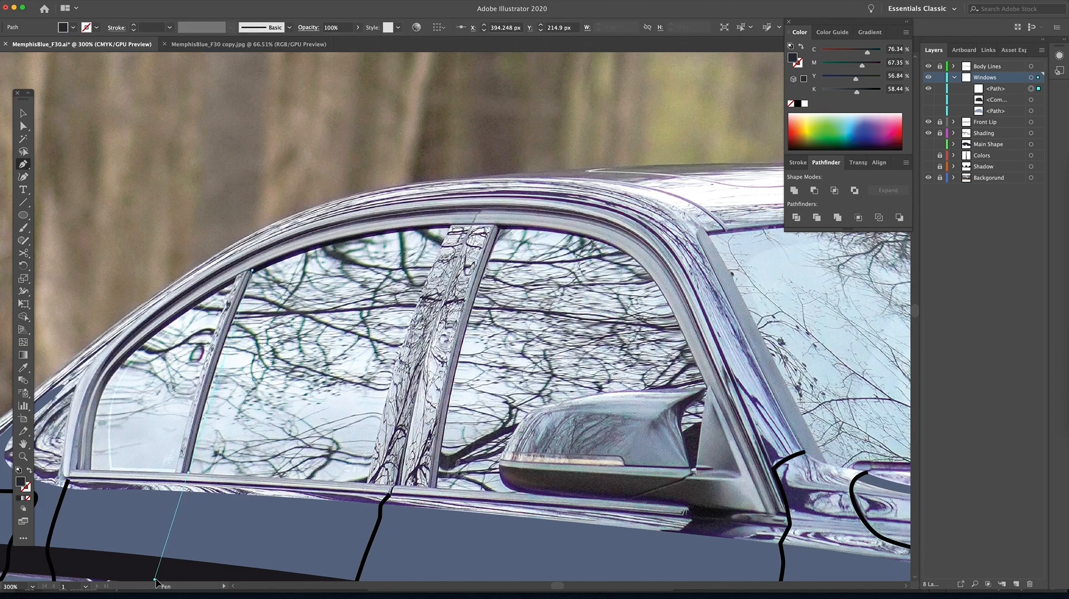
{"action": "scroll", "coordinate": [164, 554], "scroll_direction": "down", "scroll_amount": 3}
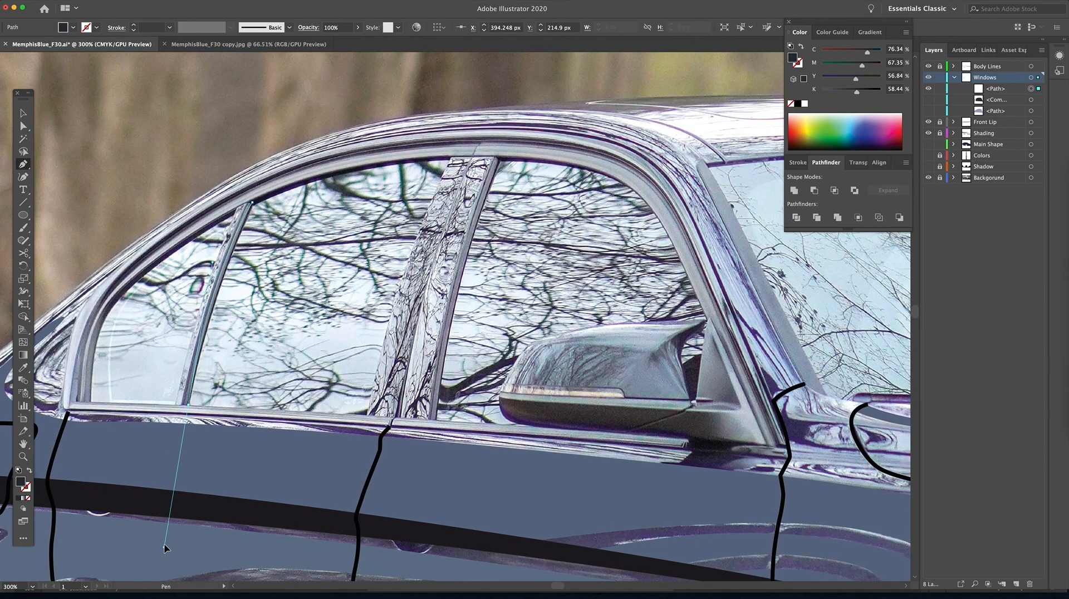
{"action": "left_click", "coordinate": [188, 404]}
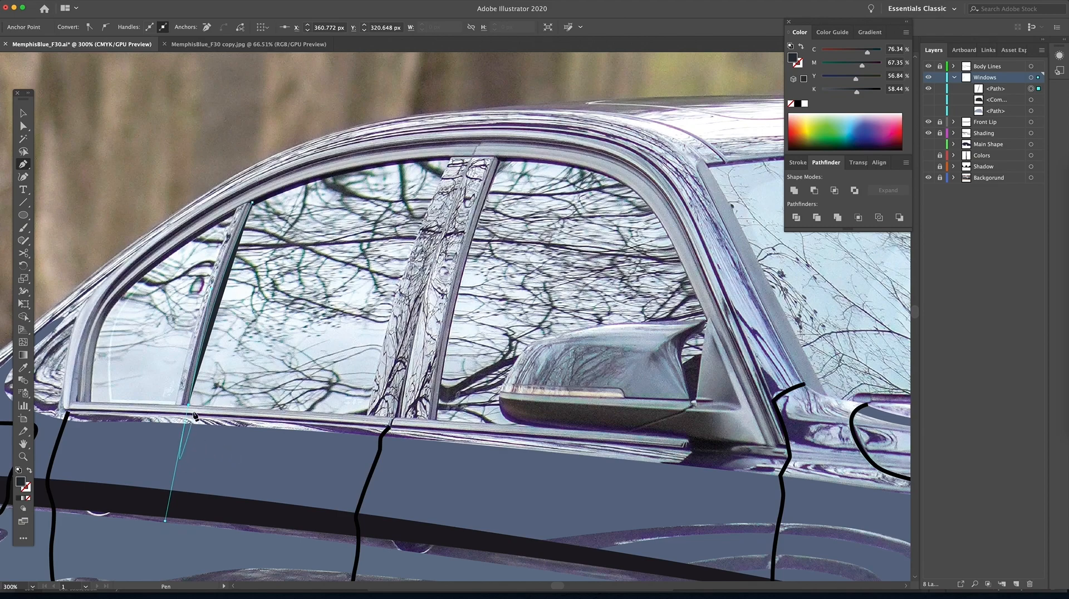
{"action": "left_click", "coordinate": [367, 417]}
{"action": "scroll", "coordinate": [378, 460], "scroll_direction": "up", "scroll_amount": 8}
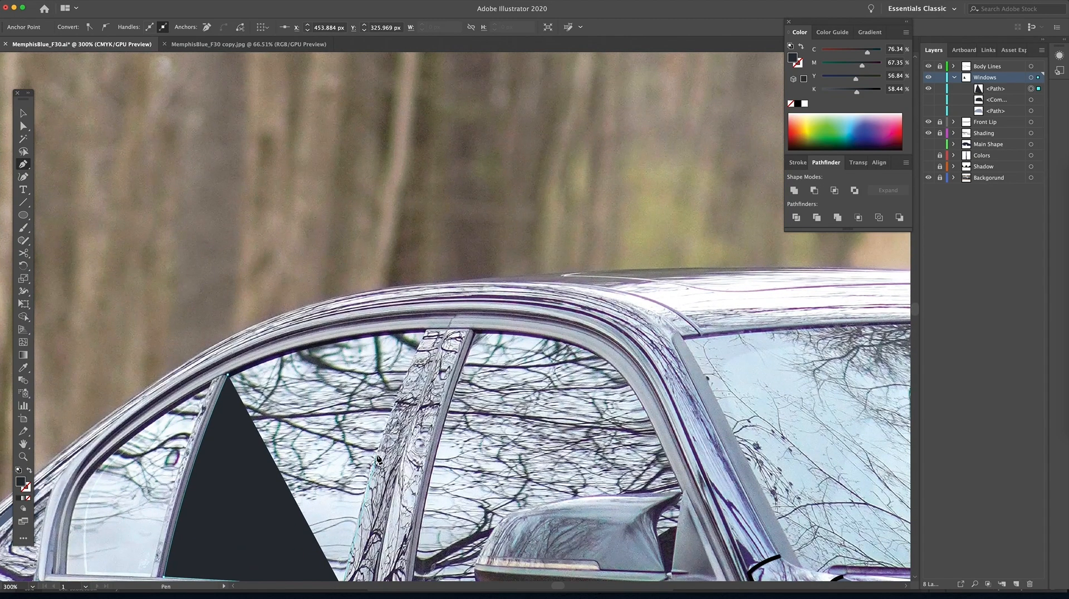
{"action": "scroll", "coordinate": [429, 340], "scroll_direction": "down", "scroll_amount": 1}
{"action": "left_click_drag", "start_coordinate": [427, 310], "coordinate": [499, 144]}
{"action": "left_click", "coordinate": [427, 311]}
{"action": "left_click_drag", "start_coordinate": [229, 355], "coordinate": [163, 396]}
{"action": "left_click_drag", "start_coordinate": [368, 373], "coordinate": [371, 271]}
Show the dark compound window shape and subtract the rear door glass from it with Minus Front.
{"action": "left_click", "coordinate": [928, 99]}
{"action": "left_click", "coordinate": [1031, 99], "text": "shift"}
{"action": "left_click", "coordinate": [814, 190]}
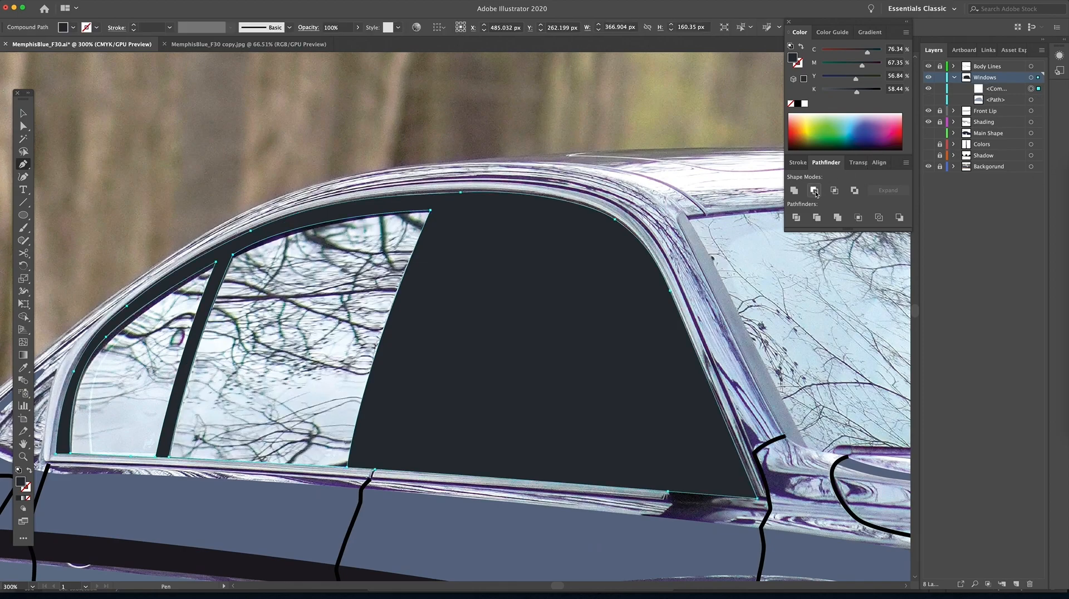
{"action": "key", "text": "v"}
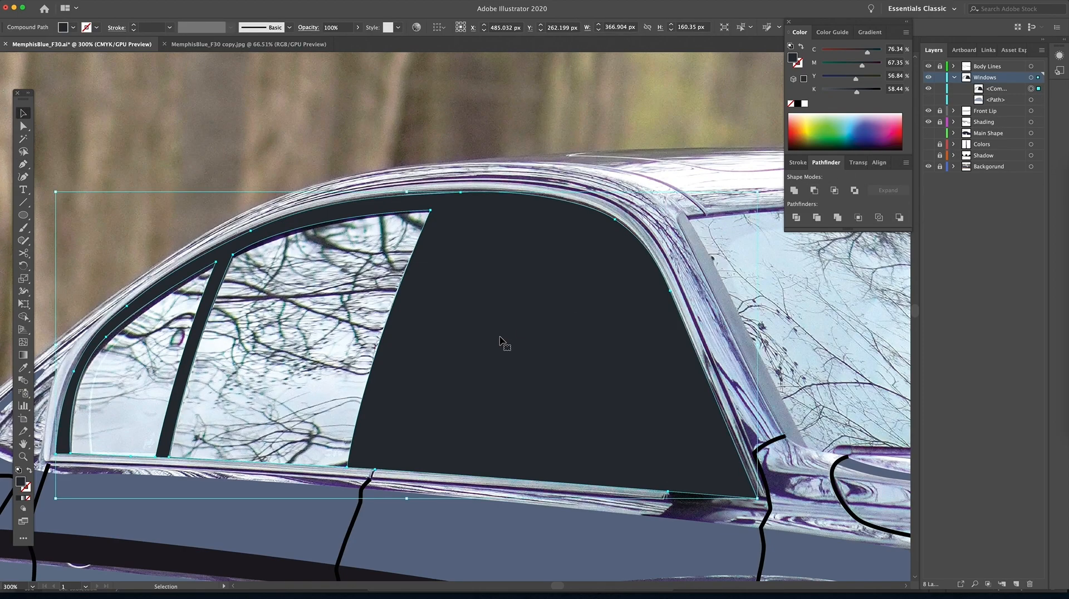
Hide the dark compound window shape and trace the front door glass as a closed Pen shape.
{"action": "left_click", "coordinate": [930, 89]}
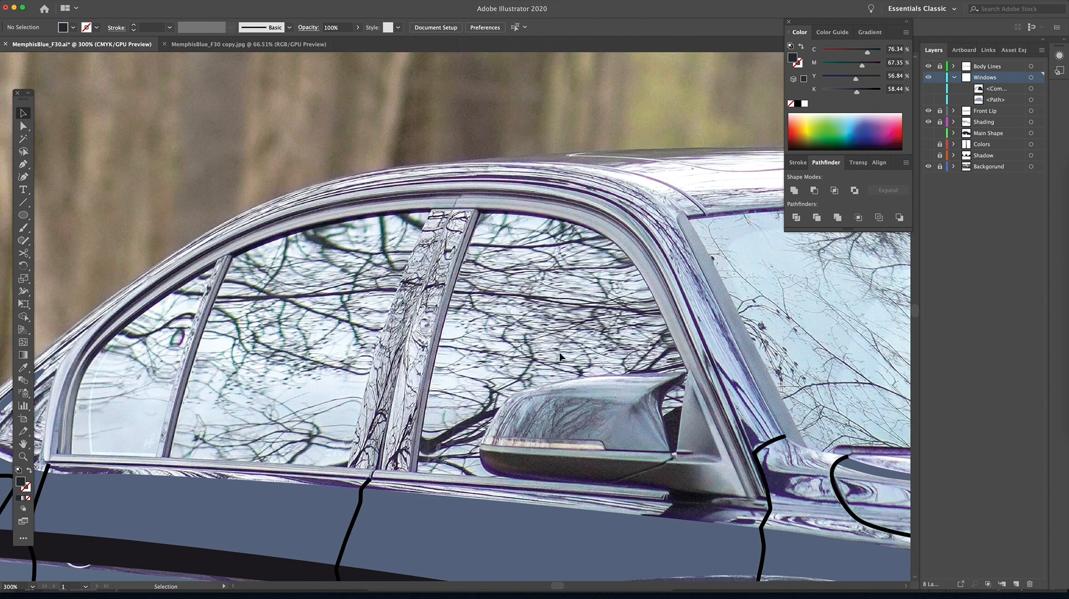
{"action": "key", "text": "p"}
{"action": "left_click", "coordinate": [417, 472]}
{"action": "left_click", "coordinate": [479, 210]}
{"action": "left_click_drag", "start_coordinate": [526, 83], "coordinate": [530, 74]}
{"action": "left_click", "coordinate": [479, 210]}
{"action": "left_click_drag", "start_coordinate": [583, 225], "coordinate": [619, 244]}
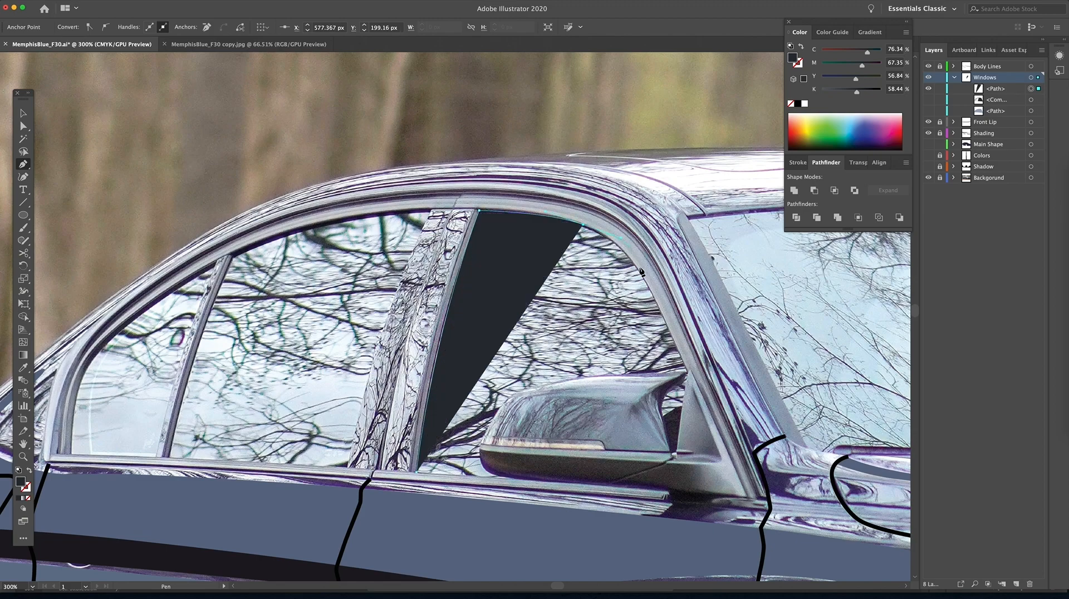
{"action": "left_click", "coordinate": [665, 319]}
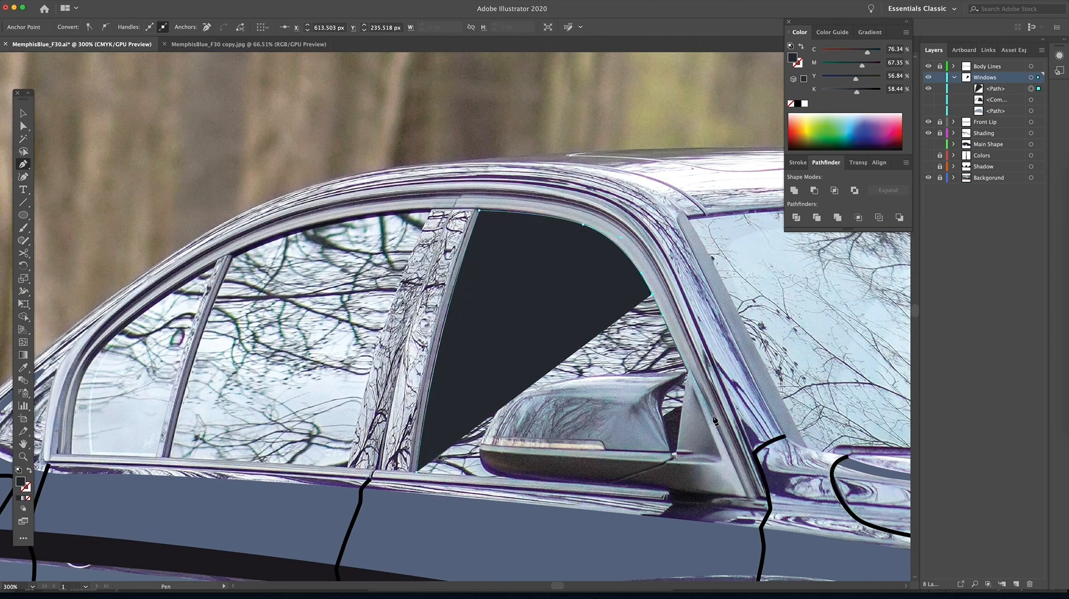
{"action": "left_click", "coordinate": [742, 496]}
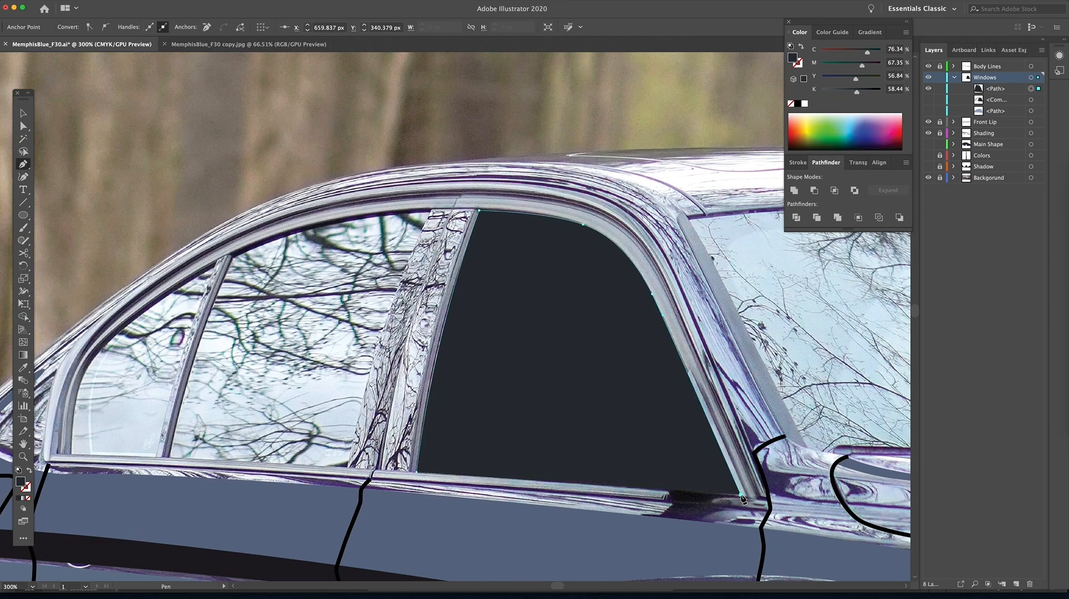
{"action": "left_click", "coordinate": [417, 472]}
Show the dark compound window shape and subtract the front door glass from it with Minus Front.
{"action": "key", "text": "v"}
{"action": "left_click", "coordinate": [928, 100]}
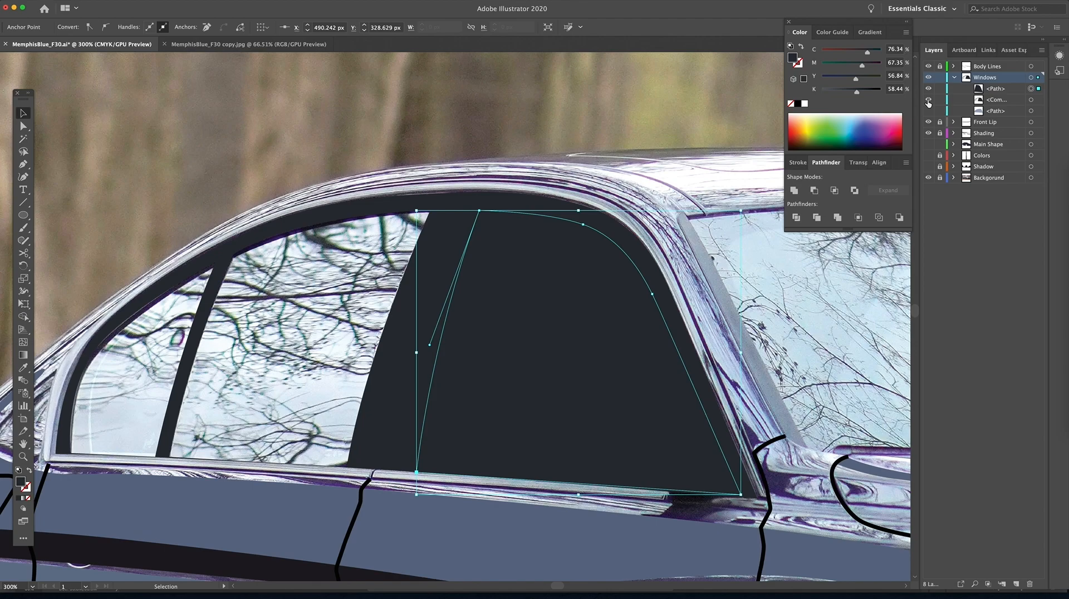
{"action": "left_click", "coordinate": [1038, 101]}
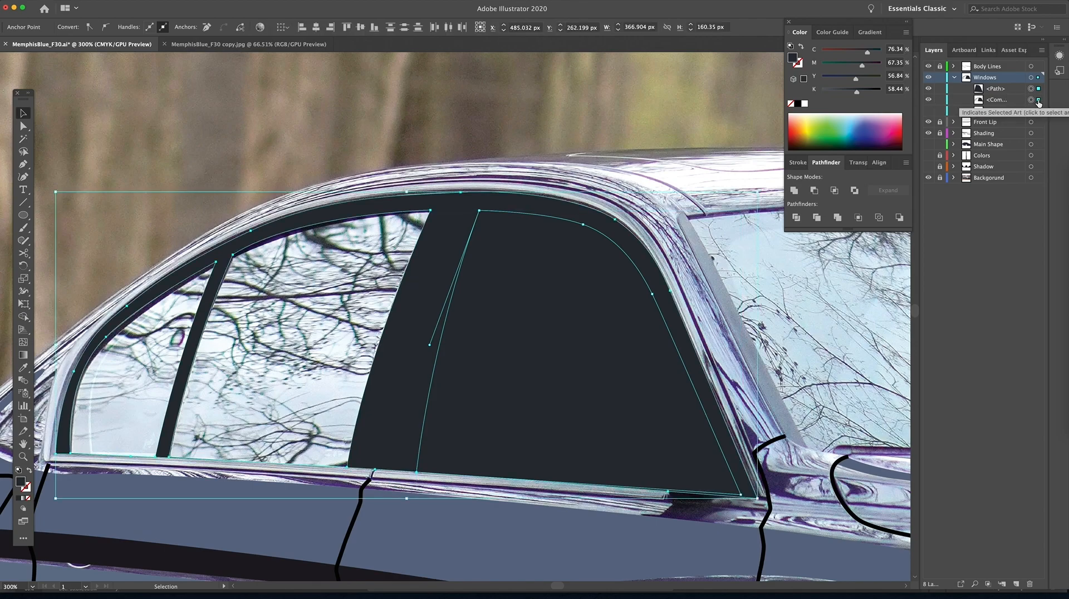
{"action": "left_click", "coordinate": [815, 191]}
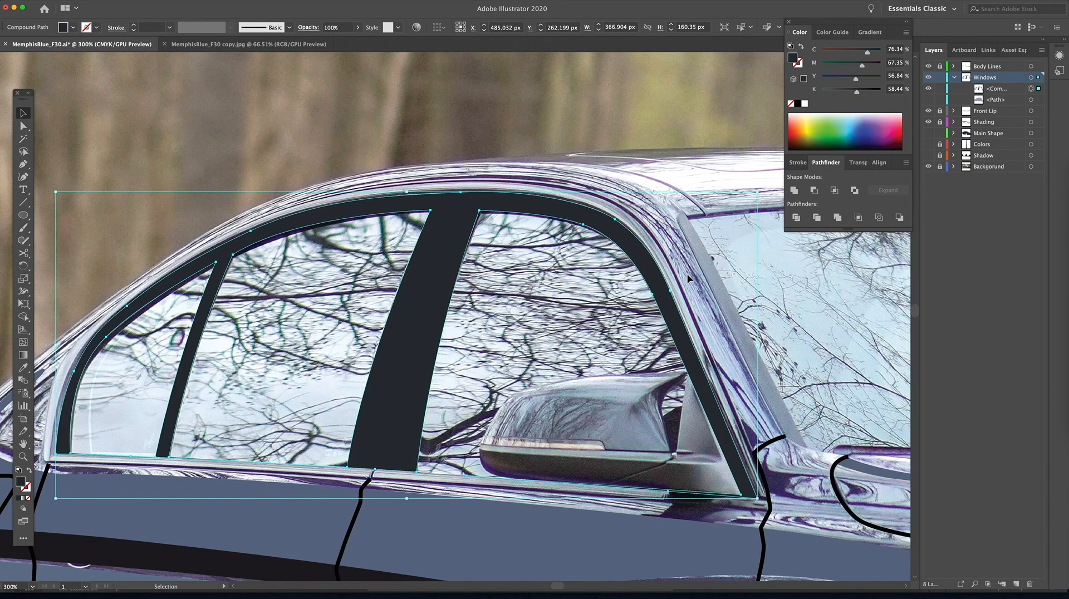
{"action": "left_click_drag", "start_coordinate": [456, 251], "coordinate": [447, 315]}
{"action": "key", "text": "a"}
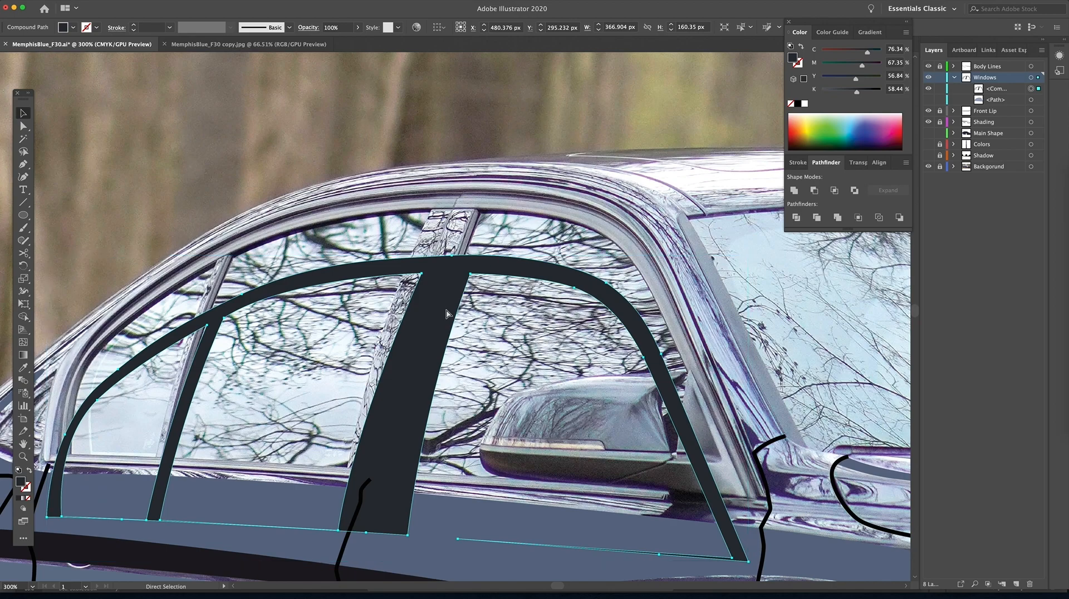
{"action": "key", "text": "ctrl+z"}
{"action": "key", "text": "v"}
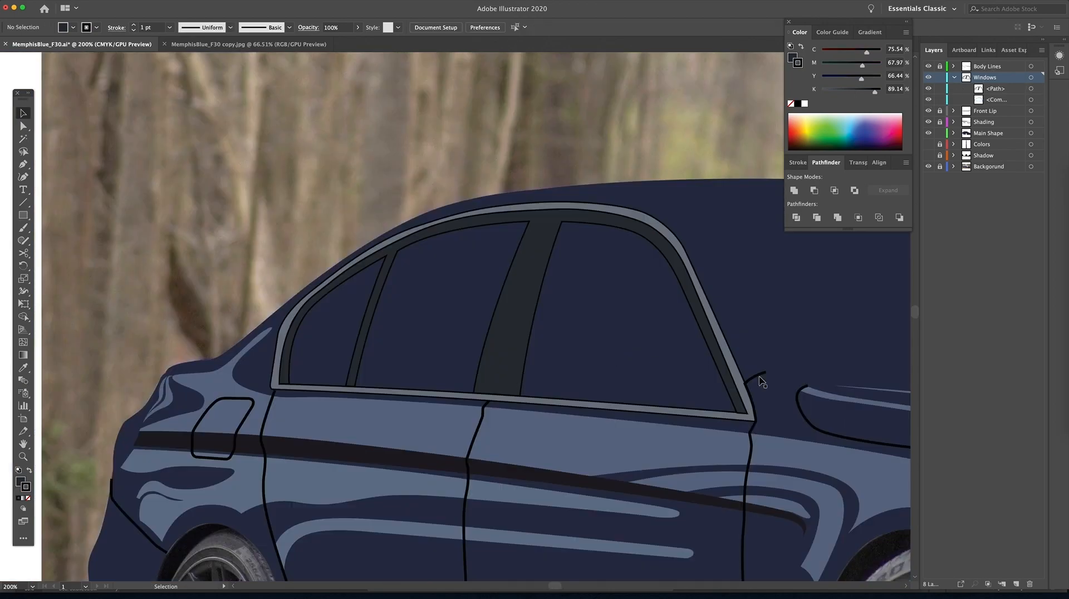
Trace one closed Pen shape around all the side glass, following the inner edge of the grey window trim.
{"action": "key", "text": "p"}
{"action": "left_click", "coordinate": [752, 417]}
{"action": "left_click", "coordinate": [695, 282]}
{"action": "left_click_drag", "start_coordinate": [682, 259], "coordinate": [659, 222]}
{"action": "left_click_drag", "start_coordinate": [580, 207], "coordinate": [523, 203]}
{"action": "left_click_drag", "start_coordinate": [385, 246], "coordinate": [328, 277]}
{"action": "left_click_drag", "start_coordinate": [295, 311], "coordinate": [284, 333]}
{"action": "left_click", "coordinate": [281, 359]}
{"action": "left_click", "coordinate": [279, 386]}
{"action": "left_click", "coordinate": [413, 393]}
{"action": "left_click", "coordinate": [491, 397]}
{"action": "left_click", "coordinate": [570, 401]}
{"action": "left_click", "coordinate": [751, 417]}
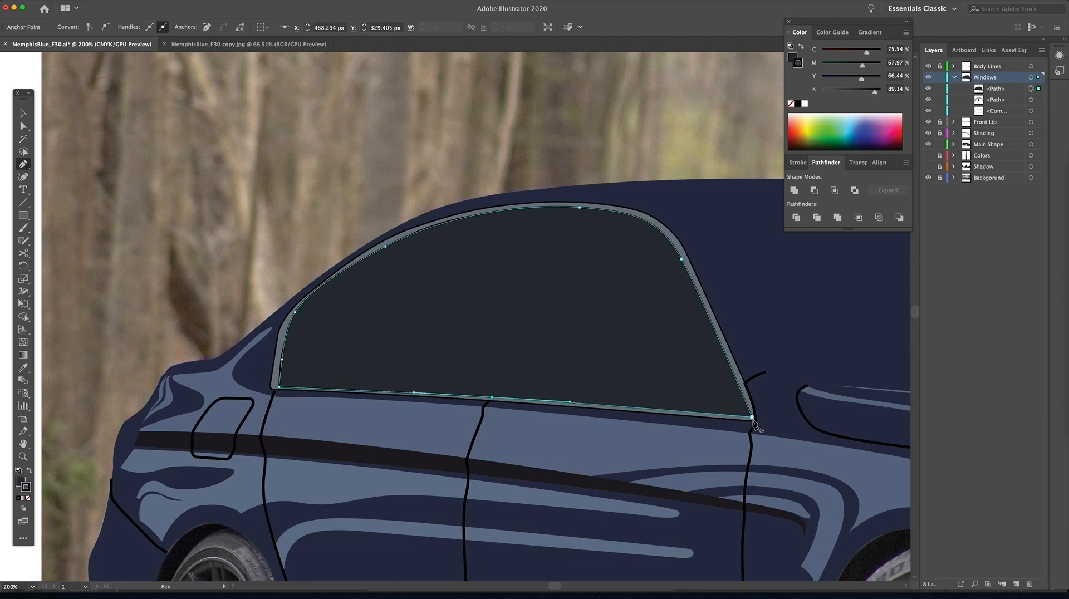
Fill the side glass shape with near-black (C 77.26, M 69.27, Y 61.84, K 77.39) and move it beneath the other window shapes.
{"action": "key", "text": "v"}
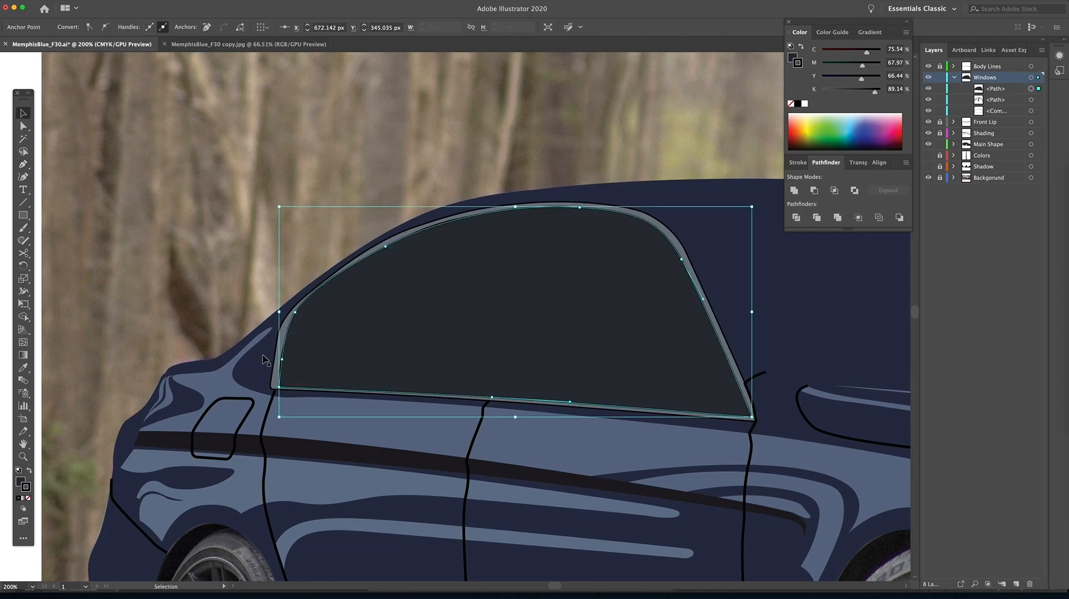
{"action": "double_click", "coordinate": [20, 482]}
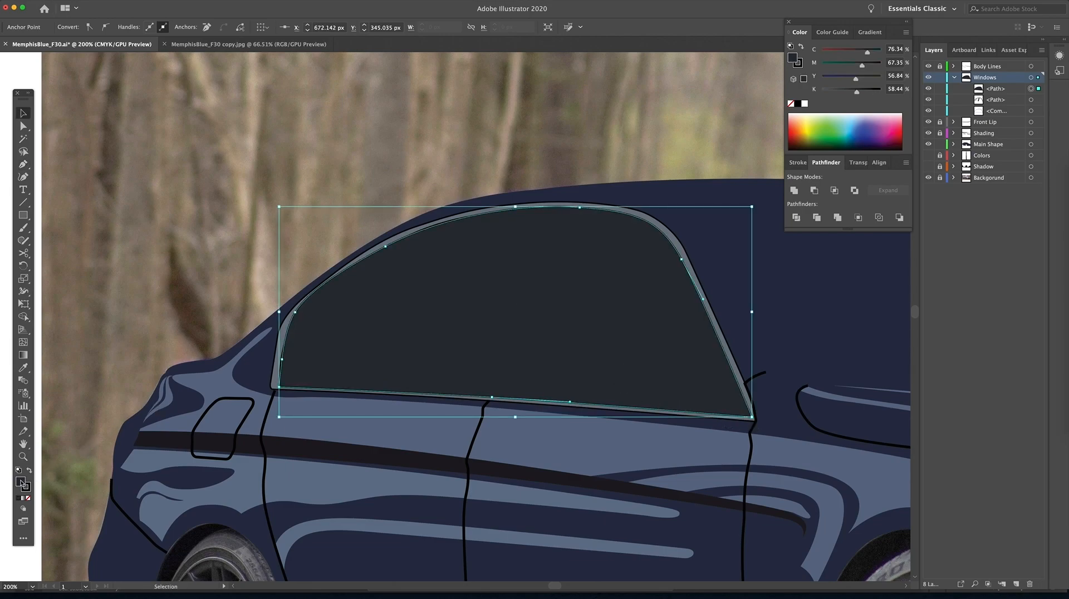
{"action": "left_click", "coordinate": [742, 376]}
{"action": "left_click", "coordinate": [956, 260]}
{"action": "left_click_drag", "start_coordinate": [1020, 85], "coordinate": [999, 114]}
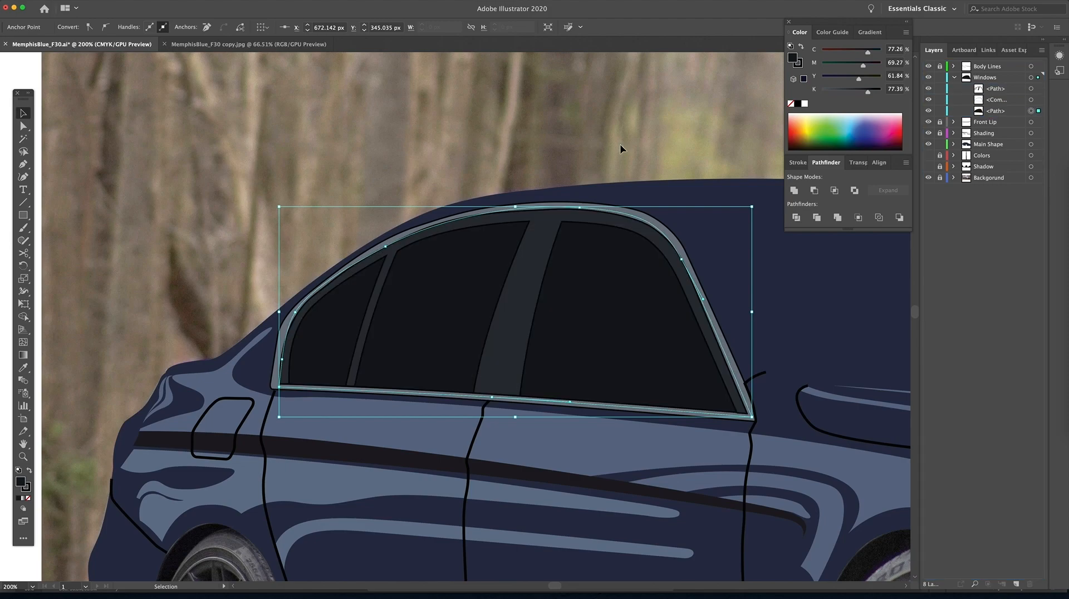
Check the whole car illustration with the background photo hidden, and show the photo again.
{"action": "left_click_drag", "start_coordinate": [610, 229], "coordinate": [360, 204]}
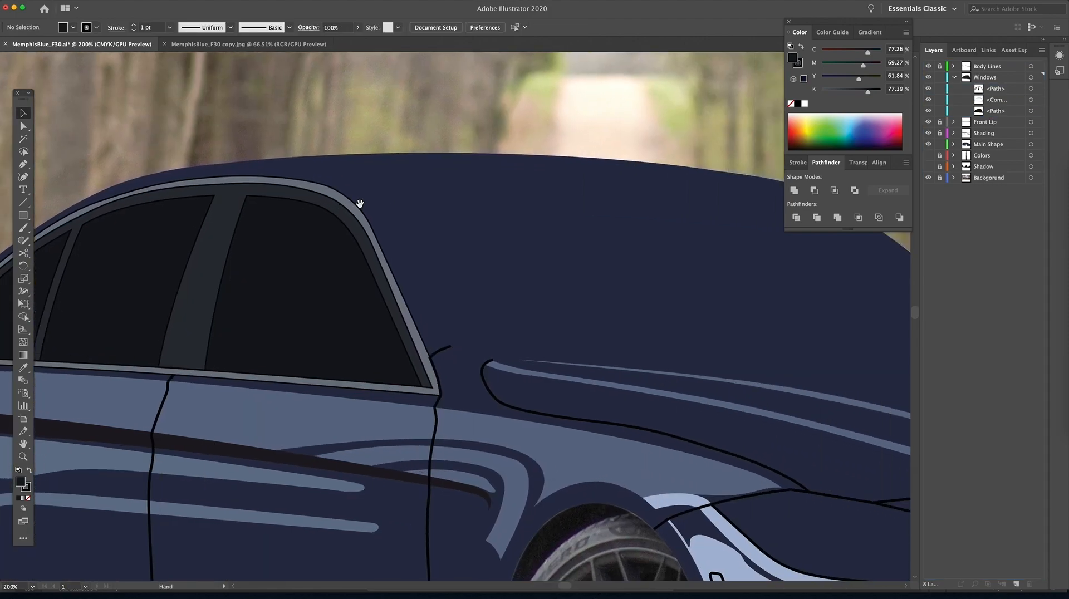
{"action": "key", "text": "z"}
{"action": "left_click", "coordinate": [603, 269], "text": "alt"}
{"action": "left_click", "coordinate": [602, 269], "text": "alt"}
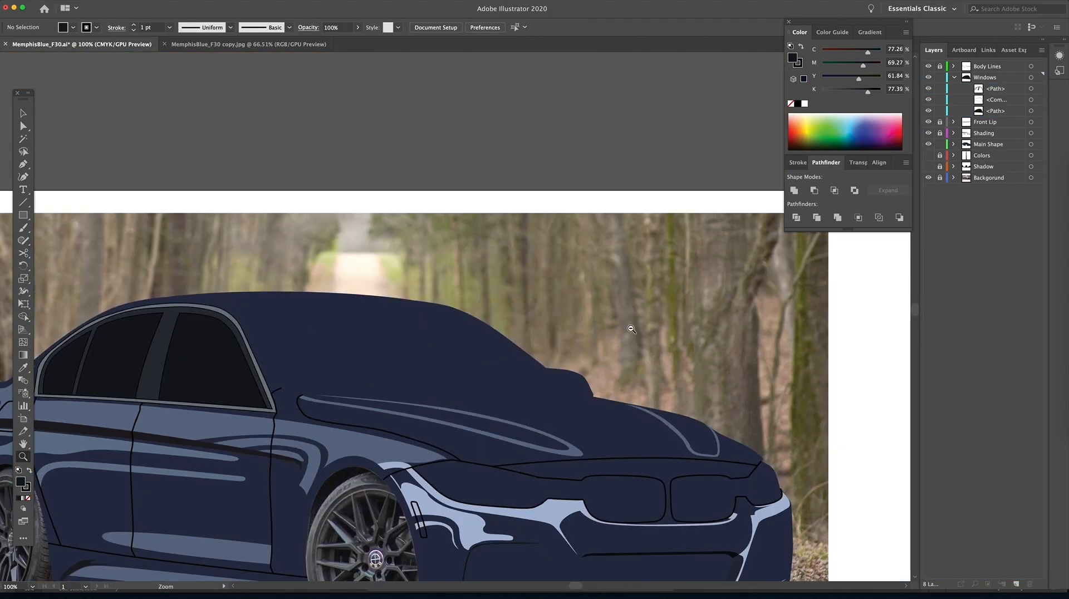
{"action": "left_click", "coordinate": [631, 327], "text": "alt"}
{"action": "left_click_drag", "start_coordinate": [419, 336], "coordinate": [626, 244]}
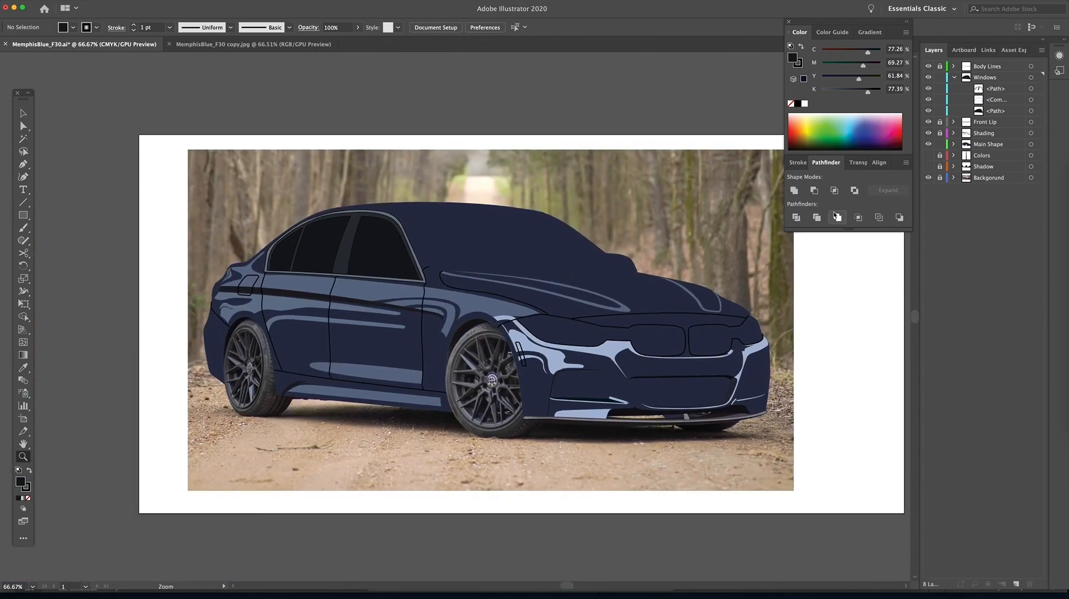
{"action": "left_click", "coordinate": [928, 178]}
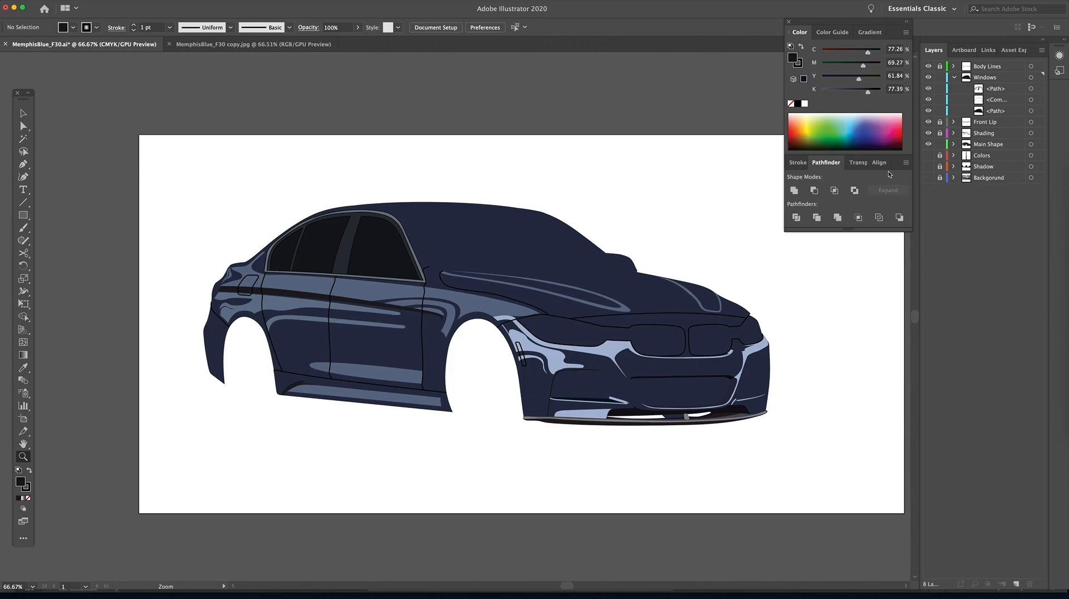
{"action": "left_click", "coordinate": [474, 255]}
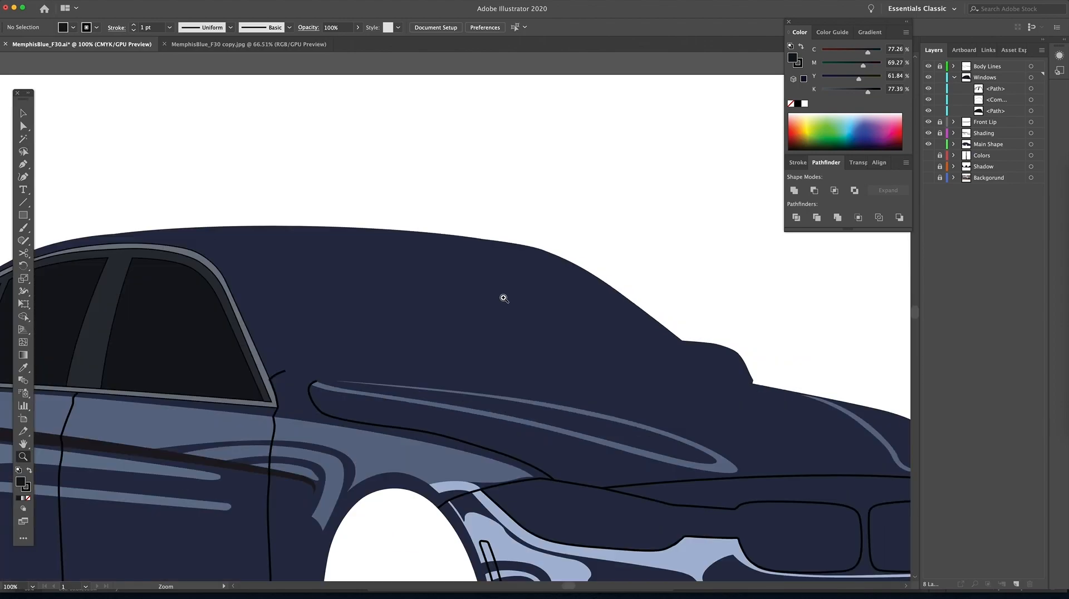
{"action": "left_click", "coordinate": [928, 178]}
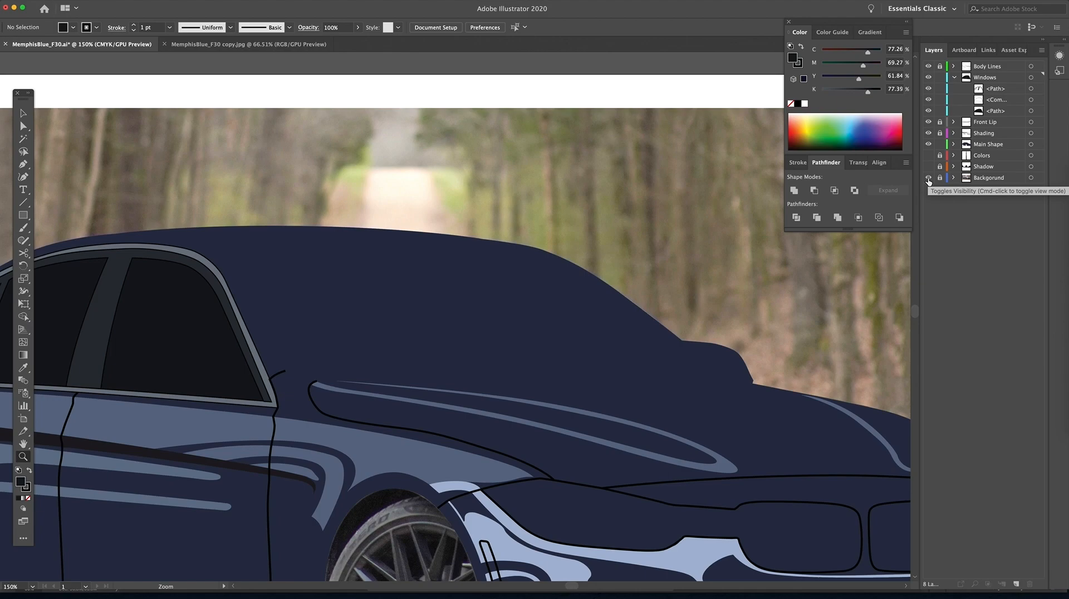
Hide the Main Shape layer and trace the windshield glass as a closed Pen shape over the photo.
{"action": "left_click", "coordinate": [929, 144]}
{"action": "left_click", "coordinate": [460, 332]}
{"action": "left_click", "coordinate": [23, 164]}
{"action": "left_click", "coordinate": [153, 226]}
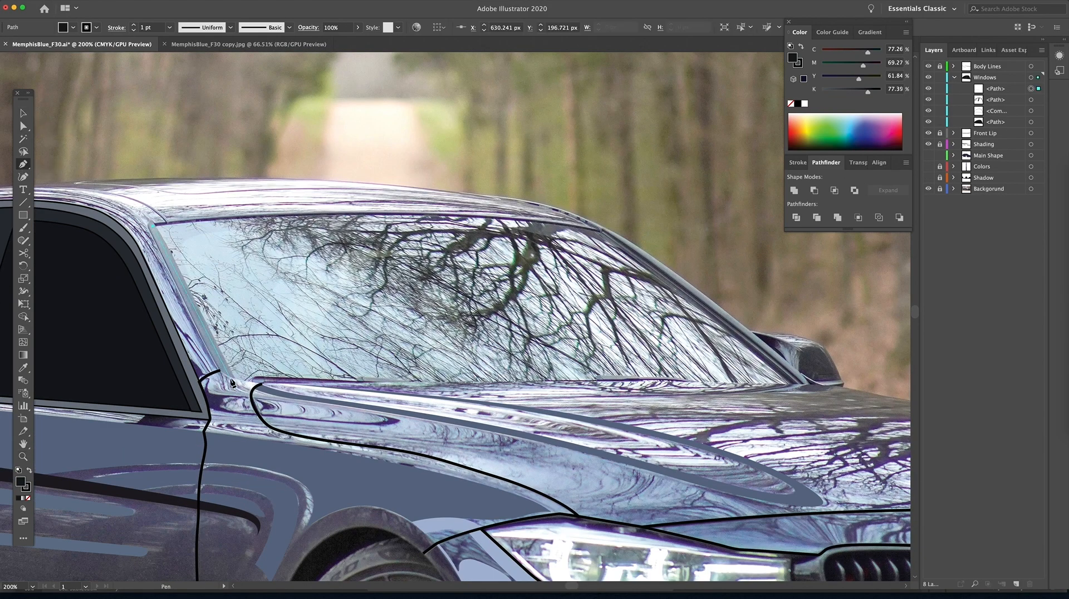
{"action": "left_click", "coordinate": [228, 375]}
{"action": "left_click", "coordinate": [261, 383]}
{"action": "left_click", "coordinate": [393, 383]}
{"action": "left_click", "coordinate": [454, 382]}
{"action": "left_click", "coordinate": [529, 380]}
{"action": "left_click", "coordinate": [613, 381]}
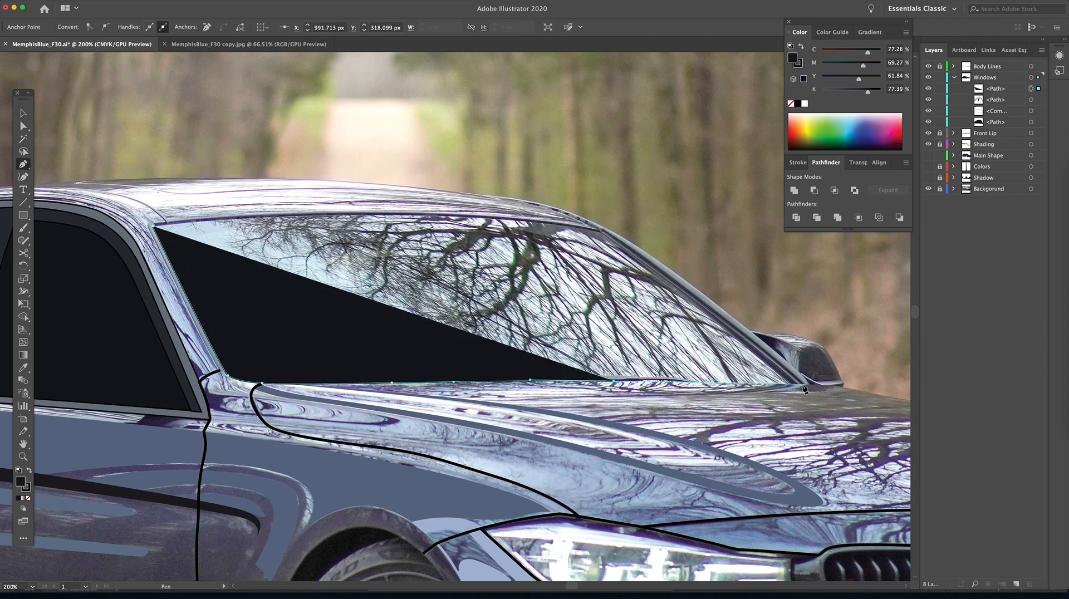
{"action": "left_click", "coordinate": [800, 384]}
{"action": "left_click_drag", "start_coordinate": [653, 270], "coordinate": [601, 231]}
{"action": "left_click", "coordinate": [598, 230]}
{"action": "left_click_drag", "start_coordinate": [405, 214], "coordinate": [241, 211]}
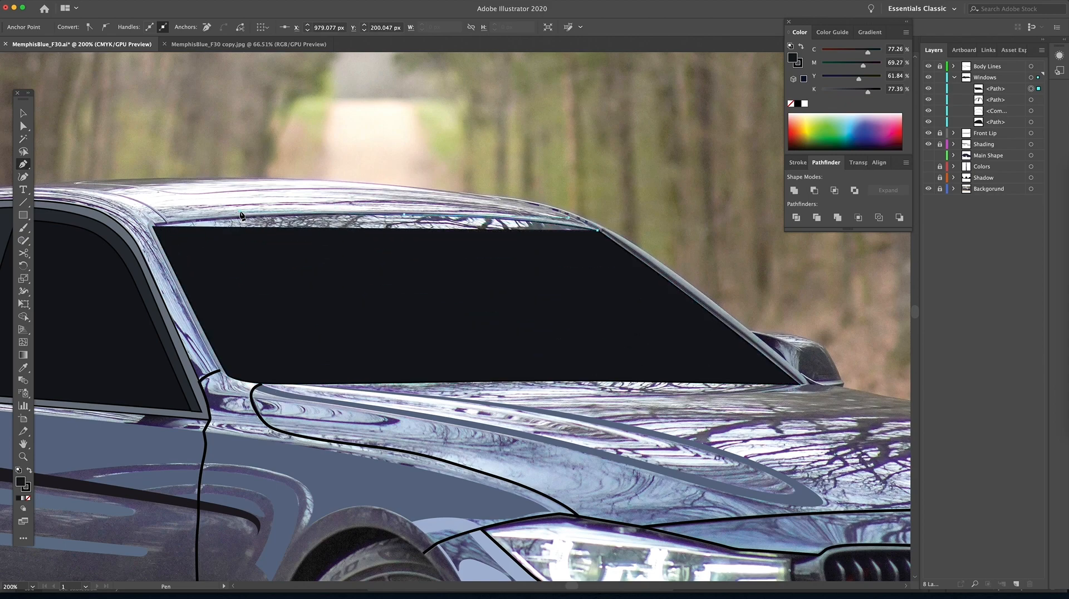
{"action": "left_click", "coordinate": [154, 226]}
Hide the windshield shape, trace the trim strip along the near A-pillar, and fill it with the dark grey sampled from the side window frame.
{"action": "scroll", "coordinate": [309, 223], "scroll_direction": "left", "scroll_amount": 2}
{"action": "scroll", "coordinate": [309, 223], "scroll_direction": "down", "scroll_amount": 1}
{"action": "left_click", "coordinate": [310, 222], "text": "super"}
{"action": "left_click", "coordinate": [374, 344], "text": "super"}
{"action": "left_click", "coordinate": [387, 234], "text": "super"}
{"action": "left_click", "coordinate": [428, 267]}
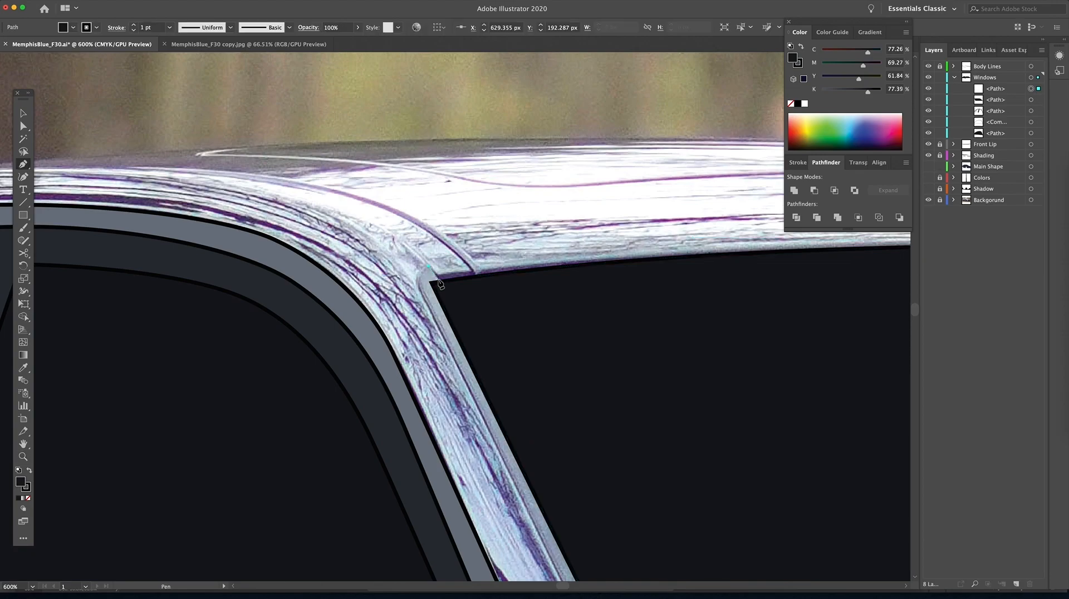
{"action": "left_click", "coordinate": [928, 100]}
{"action": "scroll", "coordinate": [498, 291], "scroll_direction": "down", "scroll_amount": 3}
{"action": "scroll", "coordinate": [498, 291], "scroll_direction": "right", "scroll_amount": 3}
{"action": "key", "text": "BackSpace"}
{"action": "key", "text": "super+minus"}
{"action": "key", "text": "super+minus"}
{"action": "left_click", "coordinate": [492, 445]}
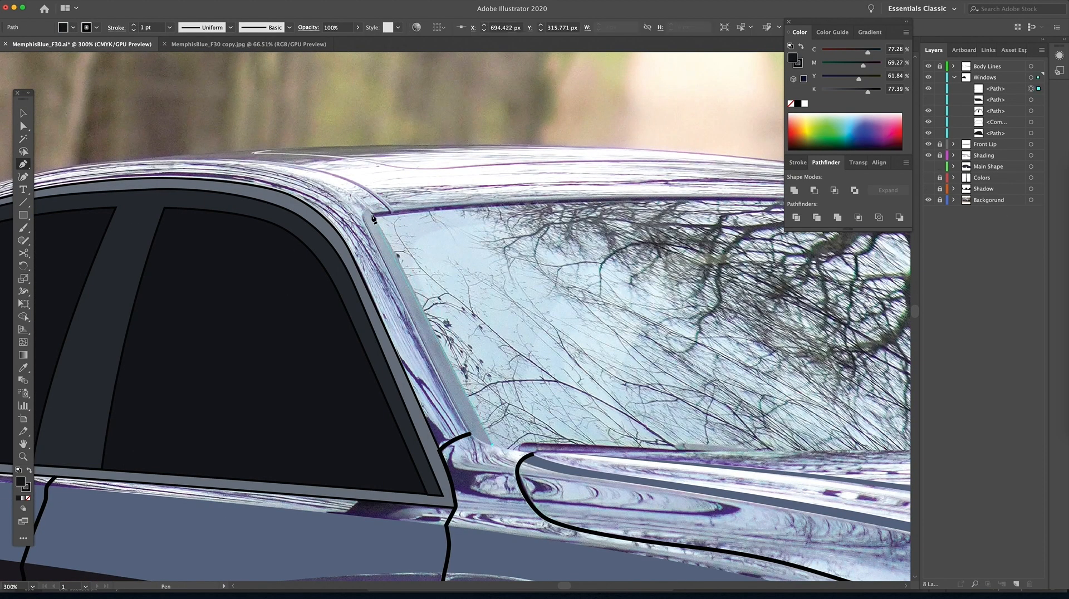
{"action": "left_click_drag", "start_coordinate": [299, 97], "coordinate": [294, 72]}
{"action": "left_click", "coordinate": [368, 209]}
{"action": "left_click_drag", "start_coordinate": [362, 215], "coordinate": [368, 224]}
{"action": "mouse_move", "coordinate": [454, 405]}
{"action": "left_mouse_down"}
{"action": "mouse_move", "coordinate": [469, 432]}
{"action": "mouse_move", "coordinate": [511, 450]}
{"action": "left_mouse_up"}
{"action": "key", "text": "i"}
{"action": "left_click", "coordinate": [384, 365]}
Trace the dark grey trim strip along the windshield's far A-pillar with the Pen tool and show the windshield shape again.
{"action": "scroll", "coordinate": [363, 320], "scroll_direction": "right", "scroll_amount": 10}
{"action": "key", "text": "p"}
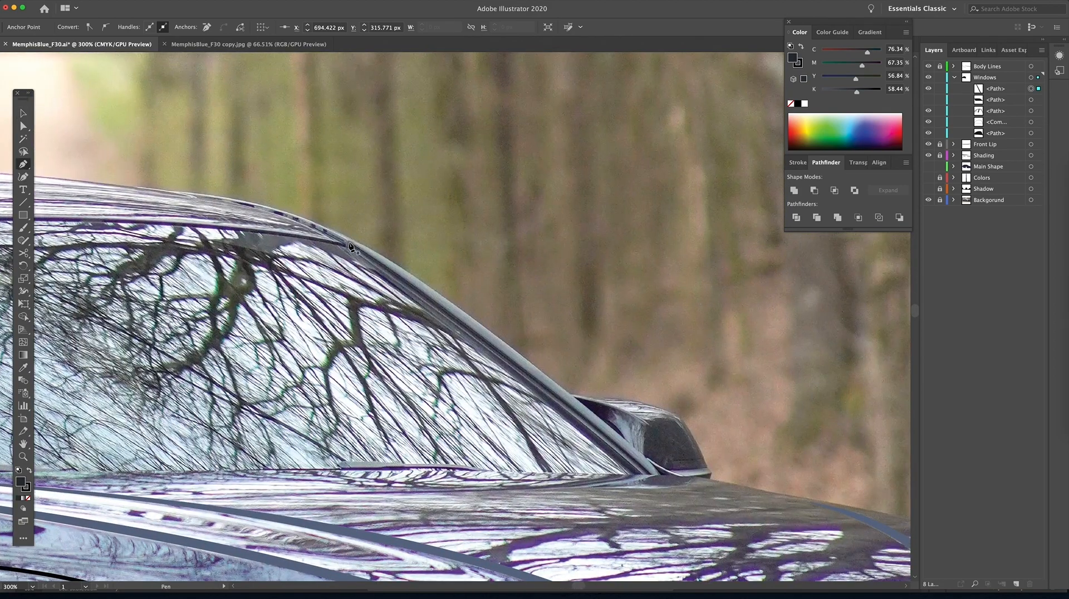
{"action": "left_click", "coordinate": [349, 242]}
{"action": "left_click_drag", "start_coordinate": [450, 301], "coordinate": [519, 354]}
{"action": "left_click", "coordinate": [640, 453]}
{"action": "key", "text": "super+z"}
{"action": "key", "text": "super+z"}
{"action": "left_click_drag", "start_coordinate": [463, 311], "coordinate": [551, 375]}
{"action": "left_click_drag", "start_coordinate": [660, 475], "coordinate": [663, 477]}
{"action": "key", "text": "super+plus"}
{"action": "left_click_drag", "start_coordinate": [445, 317], "coordinate": [515, 436]}
{"action": "key", "text": "slash"}
{"action": "left_click", "coordinate": [512, 435]}
{"action": "left_click_drag", "start_coordinate": [327, 283], "coordinate": [232, 203]}
{"action": "key", "text": "super+minus"}
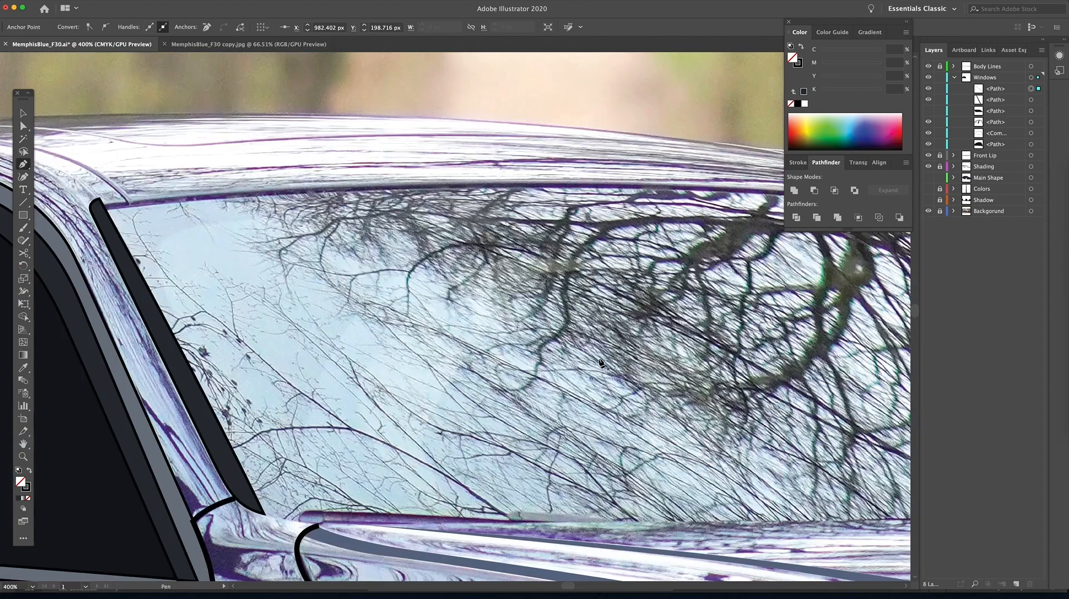
{"action": "key", "text": "shift+x"}
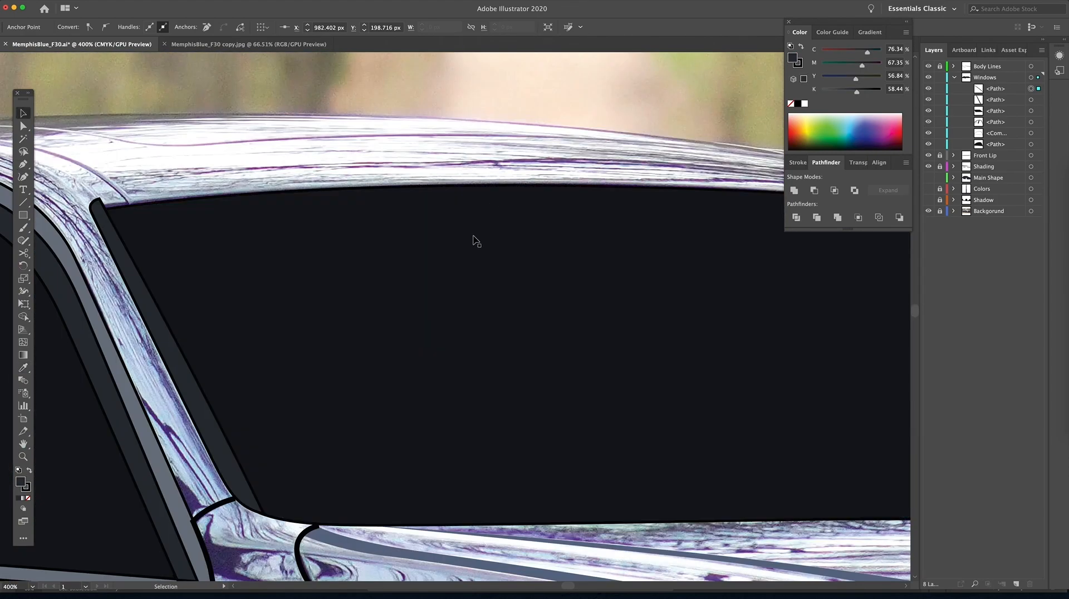
Trace the thin gap between the windshield glass and the far A-pillar trim as a closed Pen shape.
{"action": "key", "text": "z"}
{"action": "left_click", "coordinate": [473, 239], "text": "alt"}
{"action": "double_click", "coordinate": [460, 349]}
{"action": "left_click_drag", "start_coordinate": [512, 373], "coordinate": [370, 396]}
{"action": "key", "text": "p"}
{"action": "left_click", "coordinate": [617, 224], "text": "super"}
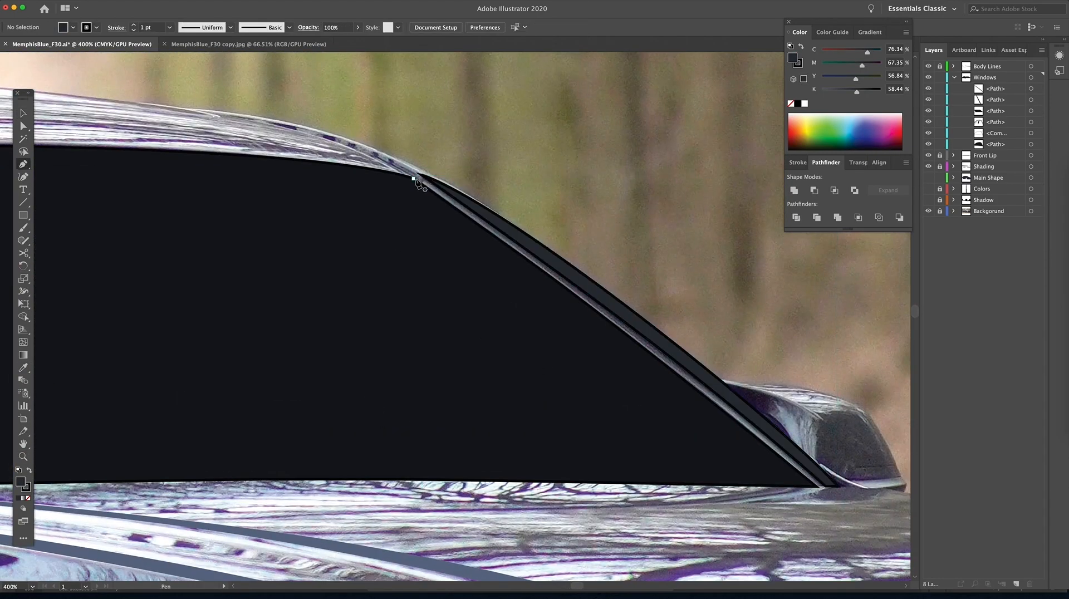
{"action": "left_click", "coordinate": [420, 183]}
{"action": "left_click", "coordinate": [425, 178]}
{"action": "left_click_drag", "start_coordinate": [627, 318], "coordinate": [717, 382]}
{"action": "left_click", "coordinate": [830, 486]}
{"action": "left_click", "coordinate": [811, 487]}
{"action": "left_click", "coordinate": [417, 183]}
{"action": "left_click", "coordinate": [419, 183]}
Remove the thin strip's stroke, fill it with blue-grey (C 46.99, M 34.38, Y 25.63, K 0.35), and move it beneath the windshield shape.
{"action": "left_click", "coordinate": [27, 487]}
{"action": "left_click", "coordinate": [28, 498]}
{"action": "double_click", "coordinate": [21, 481]}
{"action": "left_click", "coordinate": [728, 304]}
{"action": "left_click", "coordinate": [954, 260]}
{"action": "left_click_drag", "start_coordinate": [996, 89], "coordinate": [995, 127]}
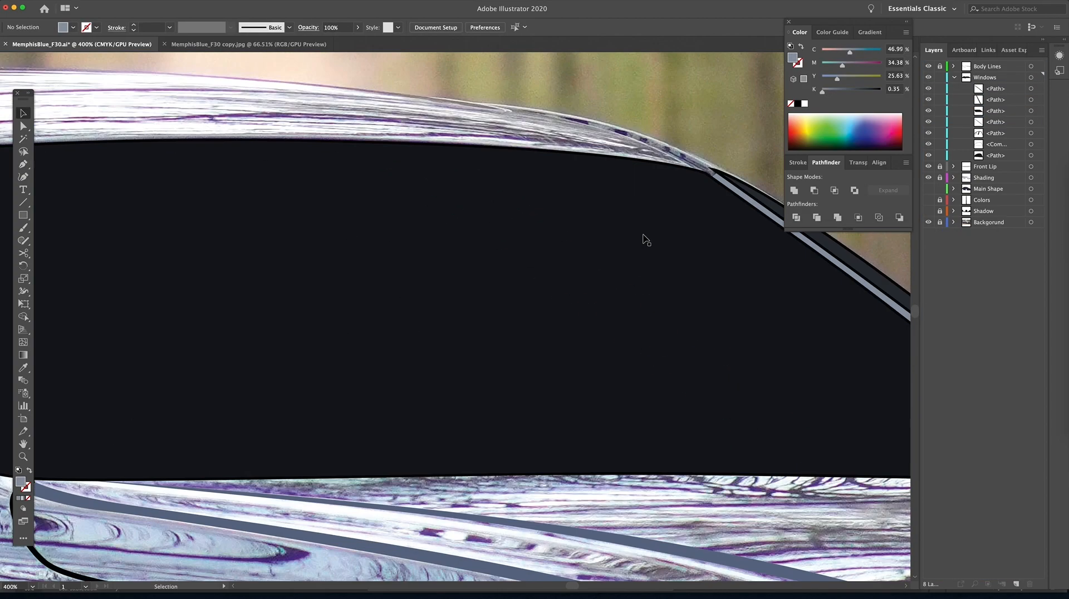
Start a reflection shape on the windshield with the Pen tool, tracing the glass's upper edge and part of its far side.
{"action": "key", "text": "super+minus"}
{"action": "key", "text": "p"}
{"action": "left_click", "coordinate": [247, 246]}
{"action": "left_click_drag", "start_coordinate": [487, 234], "coordinate": [637, 237]}
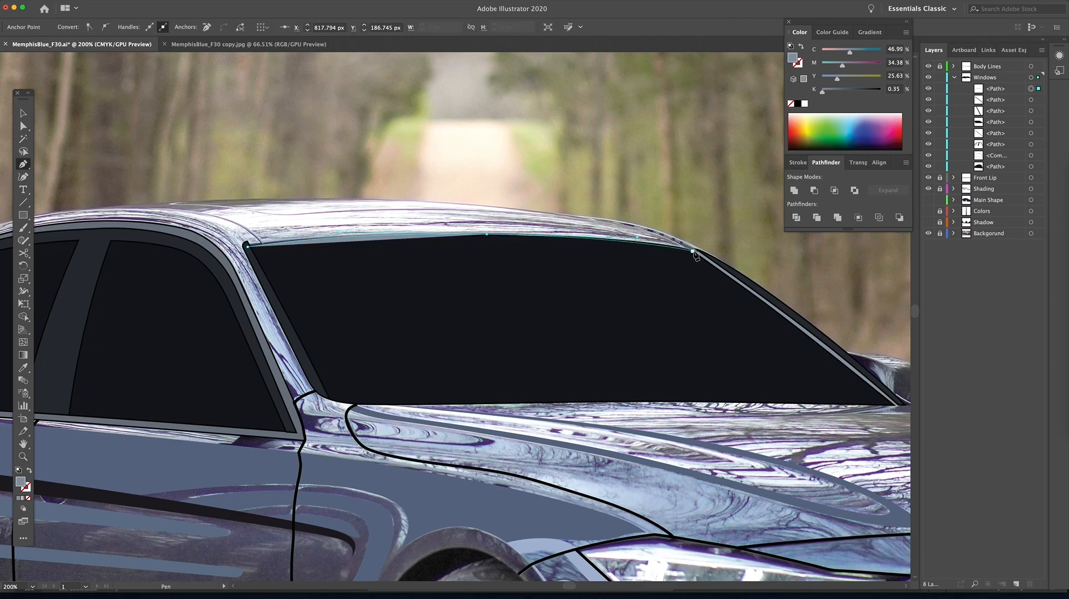
{"action": "left_click", "coordinate": [696, 251]}
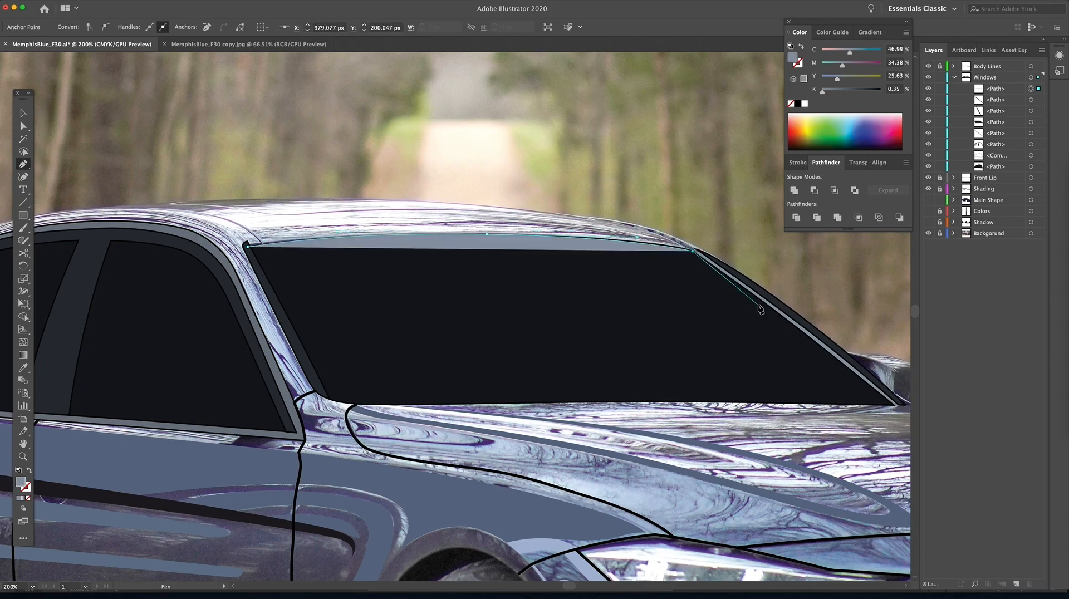
{"action": "left_click", "coordinate": [819, 345]}
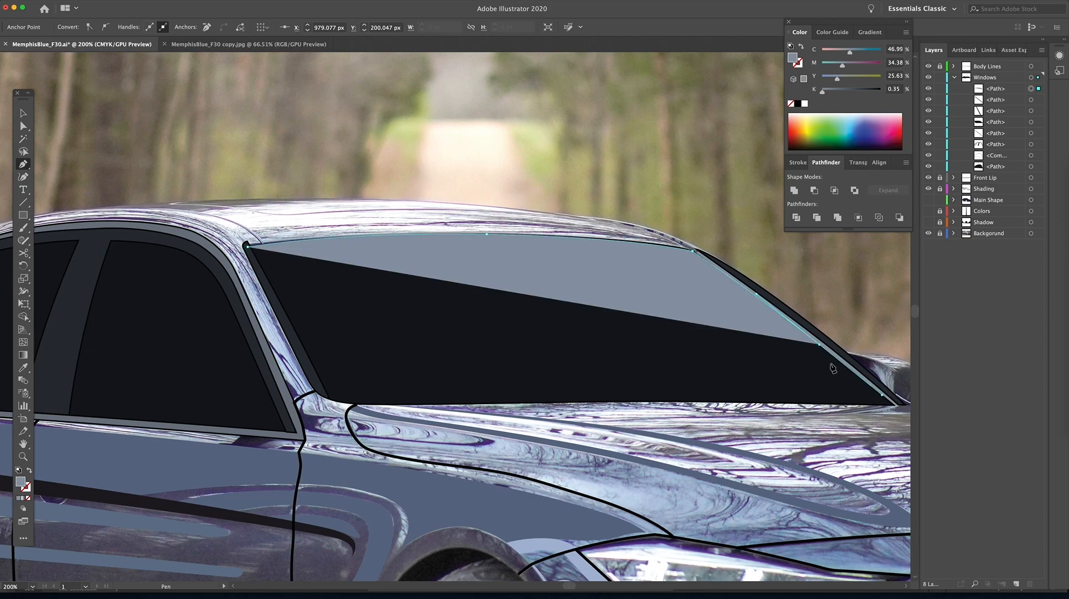
Close the windshield reflection shape with a gently curved lower edge running across the glass to the near A-pillar.
{"action": "key", "text": "z"}
{"action": "left_click", "coordinate": [379, 360], "text": "alt"}
{"action": "left_click", "coordinate": [384, 365], "text": "alt"}
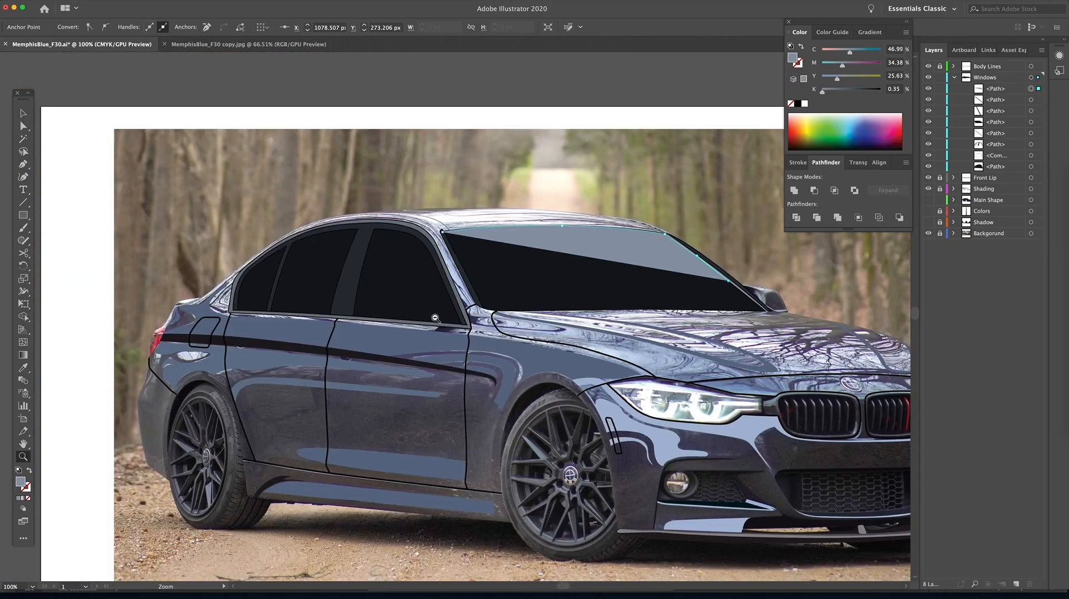
{"action": "left_click", "coordinate": [435, 316], "text": "alt"}
{"action": "key", "text": "p"}
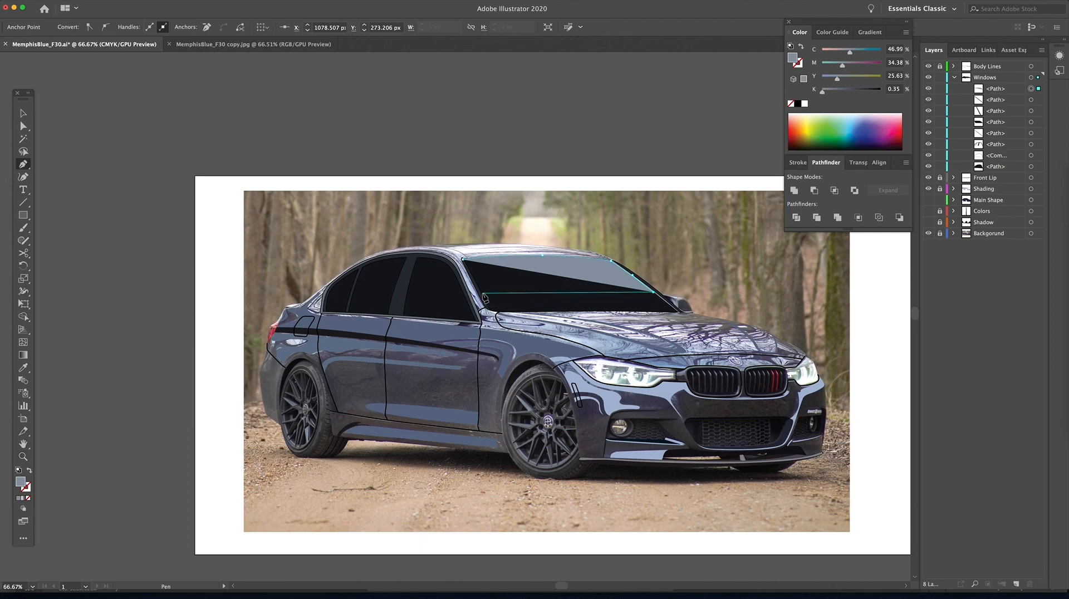
{"action": "left_click_drag", "start_coordinate": [481, 294], "coordinate": [387, 305]}
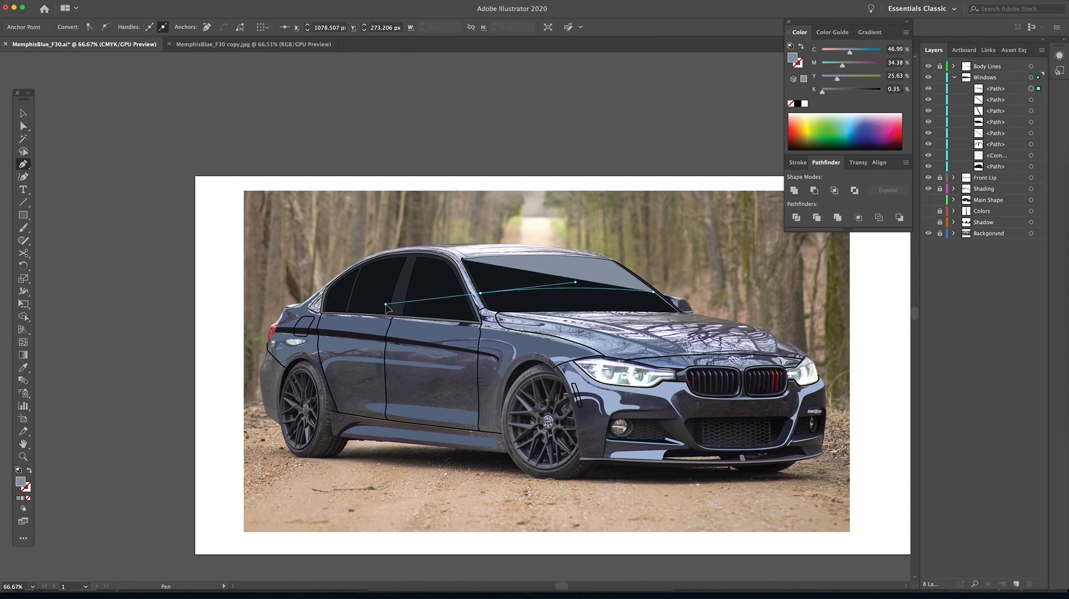
{"action": "left_click", "coordinate": [464, 261]}
Fill the windshield reflection with a linear gradient running vertically upward from below the glass to its upper edge.
{"action": "left_click", "coordinate": [23, 499]}
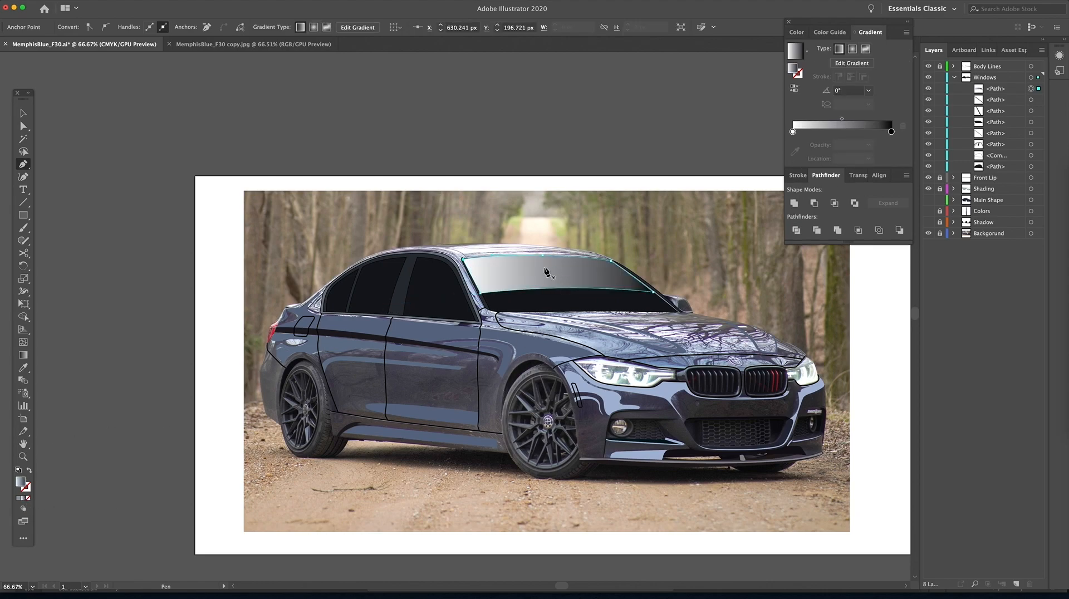
{"action": "left_click", "coordinate": [24, 355]}
{"action": "left_click_drag", "start_coordinate": [556, 291], "coordinate": [555, 262]}
{"action": "left_click_drag", "start_coordinate": [583, 343], "coordinate": [580, 259]}
Make the reflection gradient's black end stop white and set that stop's opacity to 10%.
{"action": "left_click", "coordinate": [892, 119]}
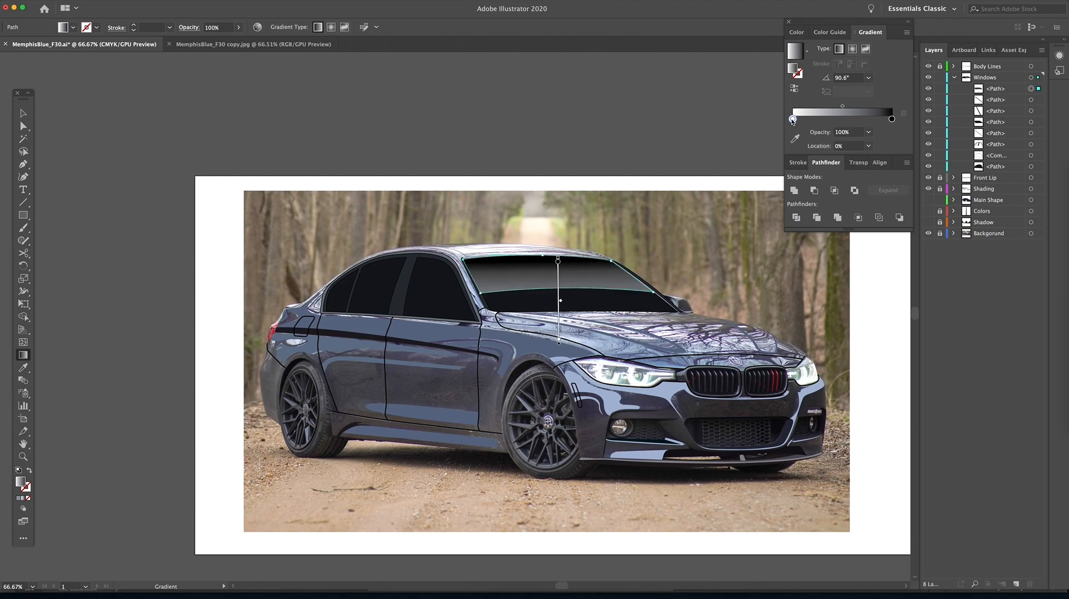
{"action": "double_click", "coordinate": [891, 119]}
{"action": "left_click", "coordinate": [781, 212]}
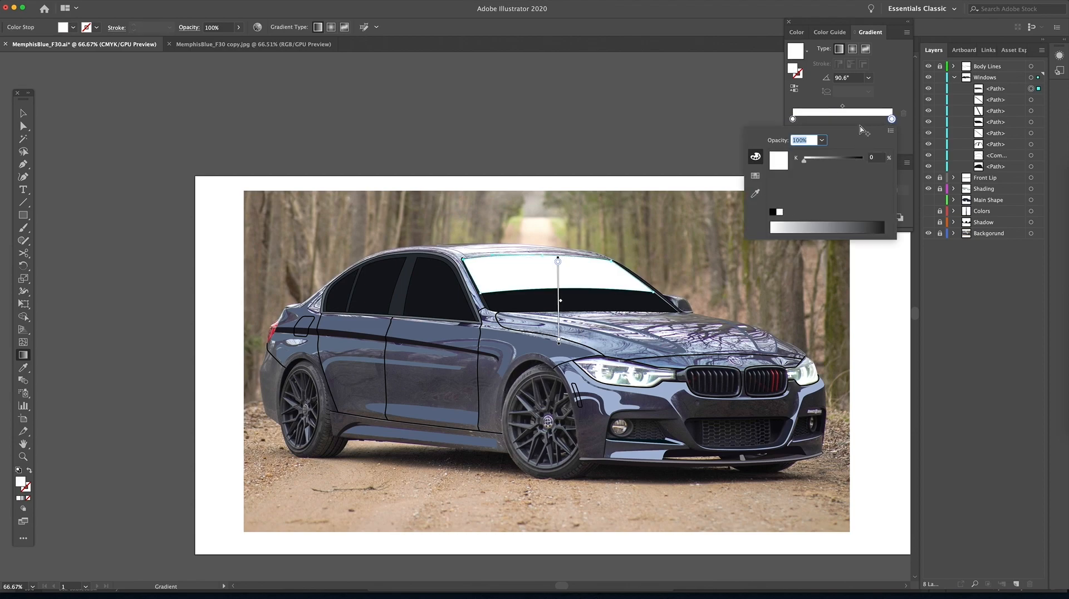
{"action": "key", "text": "Escape"}
{"action": "left_click", "coordinate": [868, 132]}
{"action": "left_click", "coordinate": [880, 154]}
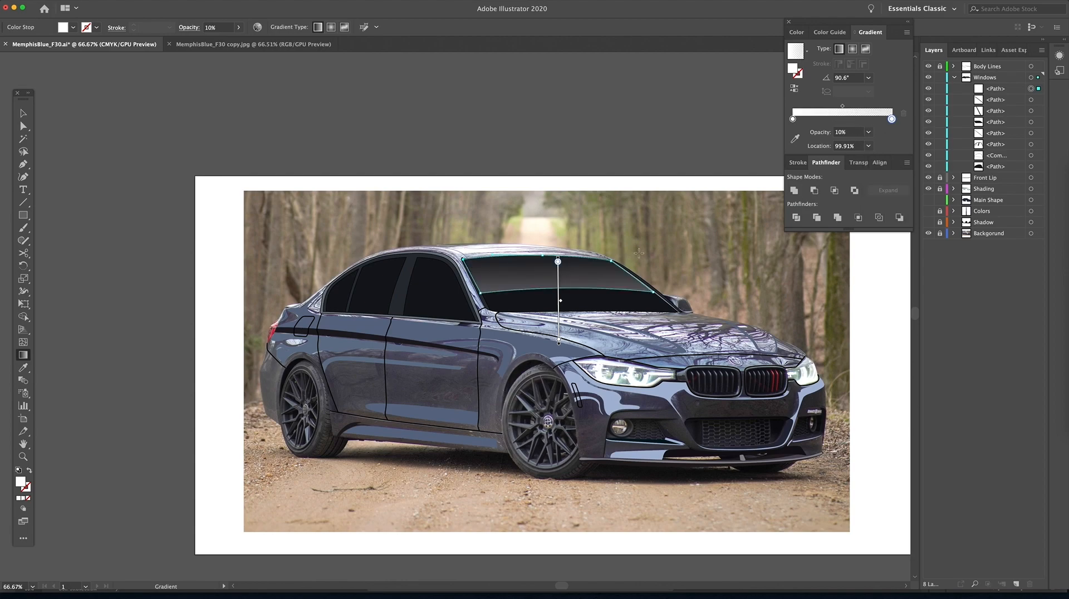
Deselect the reflection, show the Main Shape layer and hide the background photo layer.
{"action": "left_click", "coordinate": [24, 114]}
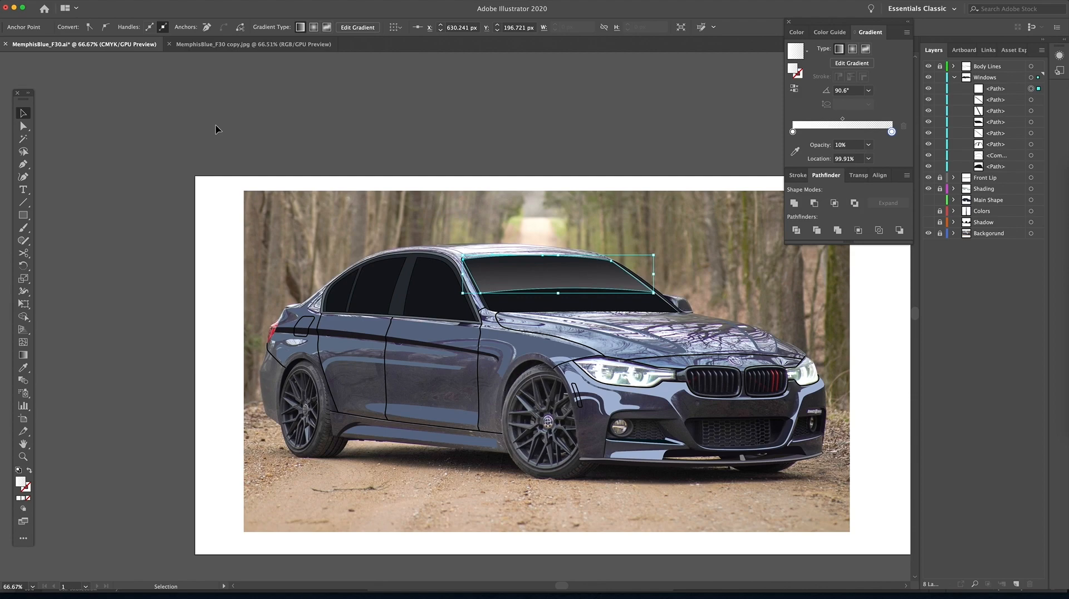
{"action": "left_click", "coordinate": [540, 157]}
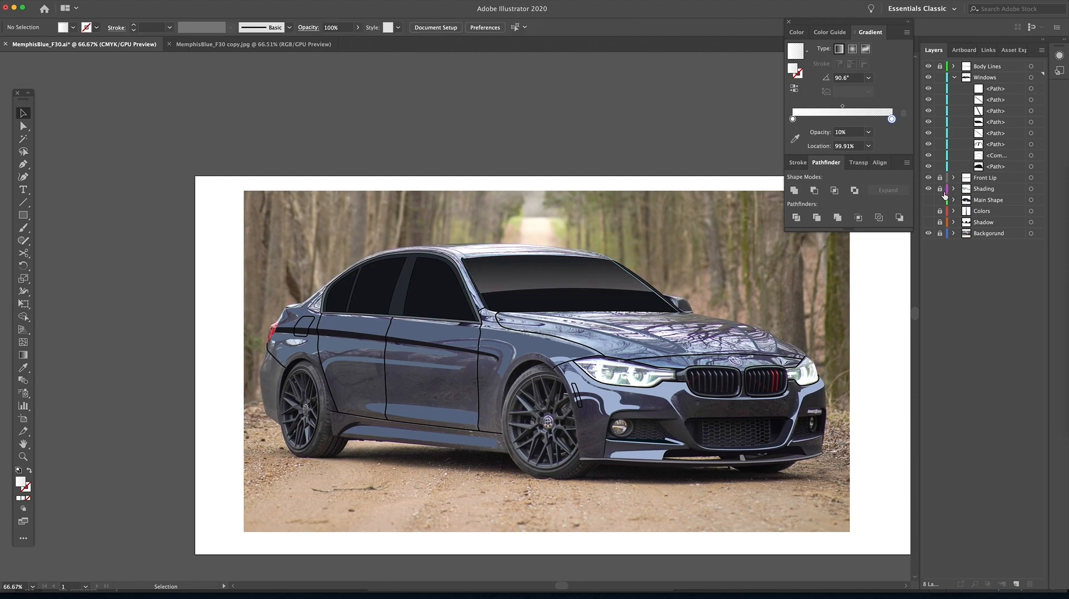
{"action": "left_click", "coordinate": [928, 201]}
{"action": "left_click", "coordinate": [928, 234]}
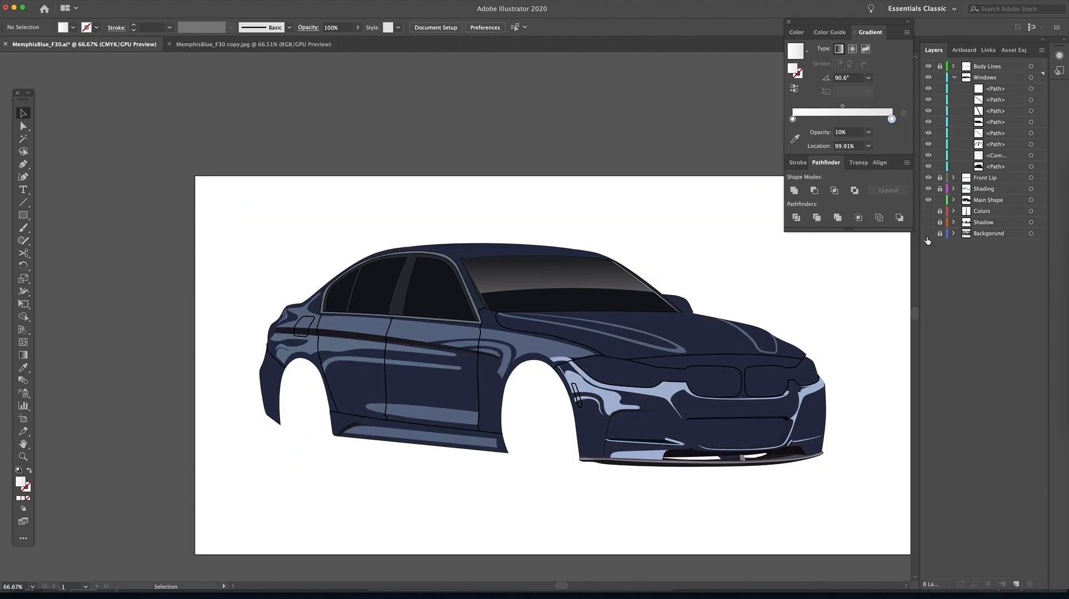
Move the windshield reflection beneath the near A-pillar trim in the Windows layer's stacking order.
{"action": "left_click_drag", "start_coordinate": [595, 197], "coordinate": [557, 183]}
{"action": "key", "text": "z"}
{"action": "left_click_drag", "start_coordinate": [430, 282], "coordinate": [678, 449]}
{"action": "key", "text": "a"}
{"action": "left_click", "coordinate": [450, 377]}
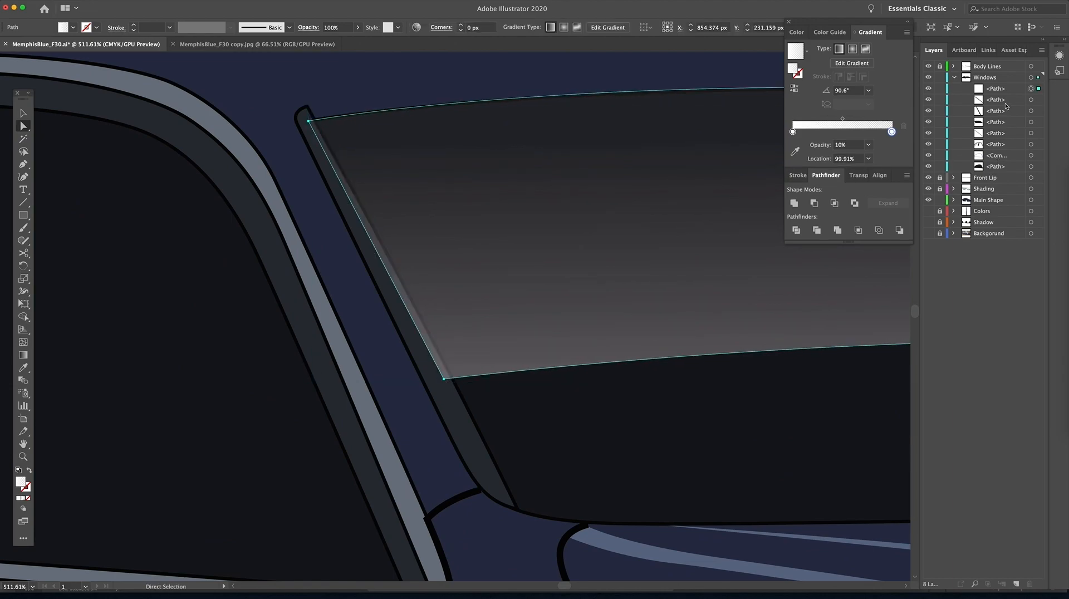
{"action": "left_click", "coordinate": [476, 454]}
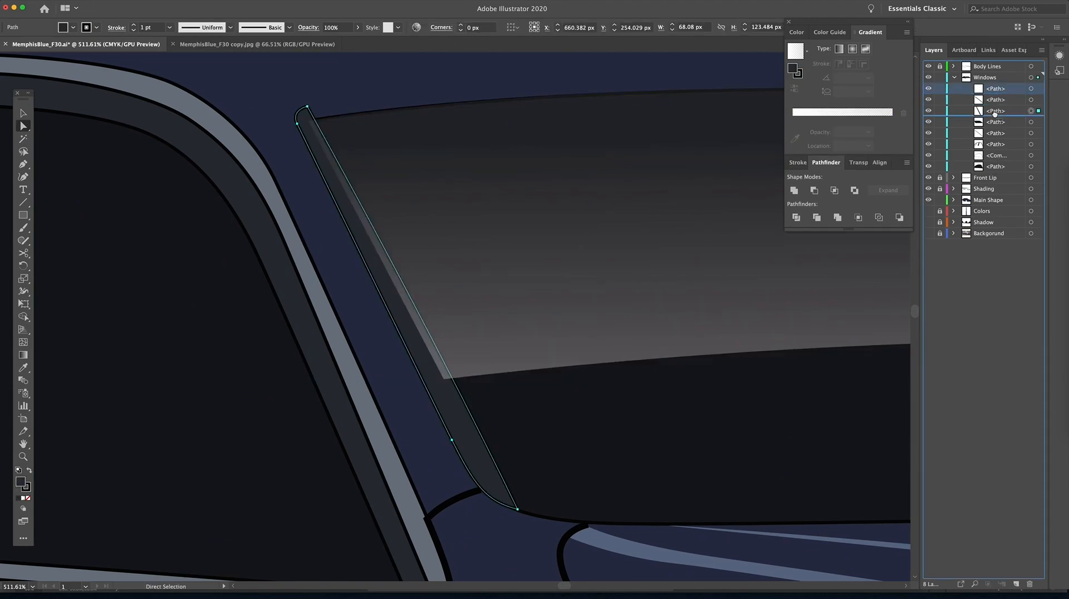
Extend the windshield reflection downward by moving its two lower corner points along the near and far A-pillars.
{"action": "key", "text": "z"}
{"action": "left_click", "coordinate": [714, 270], "text": "alt"}
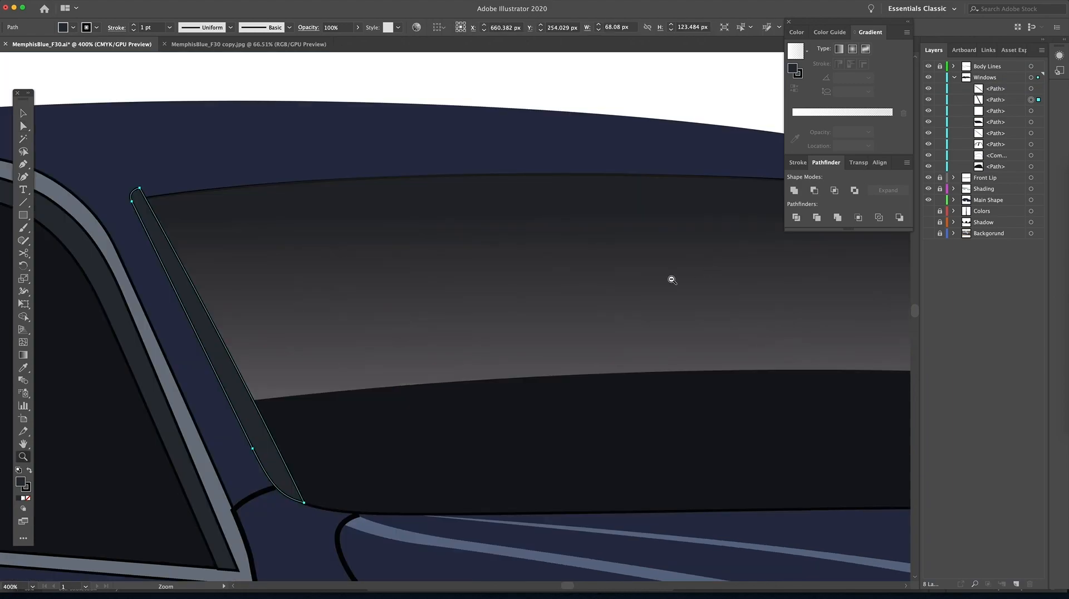
{"action": "left_click", "coordinate": [697, 272], "text": "alt"}
{"action": "left_click", "coordinate": [657, 295], "text": "alt"}
{"action": "left_click", "coordinate": [473, 353], "text": "alt"}
{"action": "left_click_drag", "start_coordinate": [337, 368], "coordinate": [440, 269]}
{"action": "key", "text": "a"}
{"action": "left_click", "coordinate": [347, 247]}
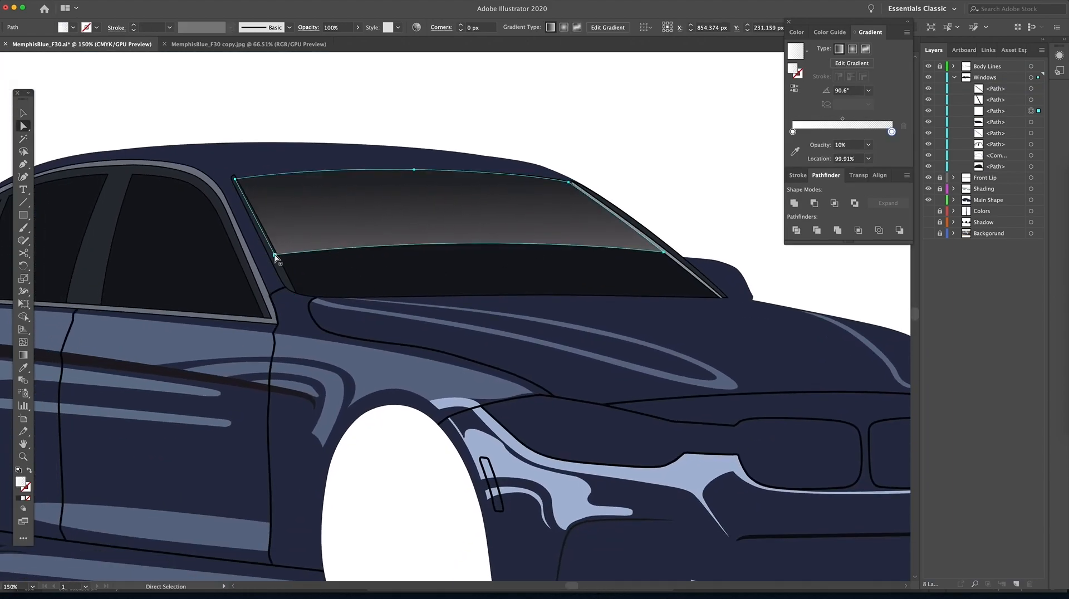
{"action": "left_click", "coordinate": [283, 274]}
{"action": "left_click_drag", "start_coordinate": [284, 277], "coordinate": [284, 276]}
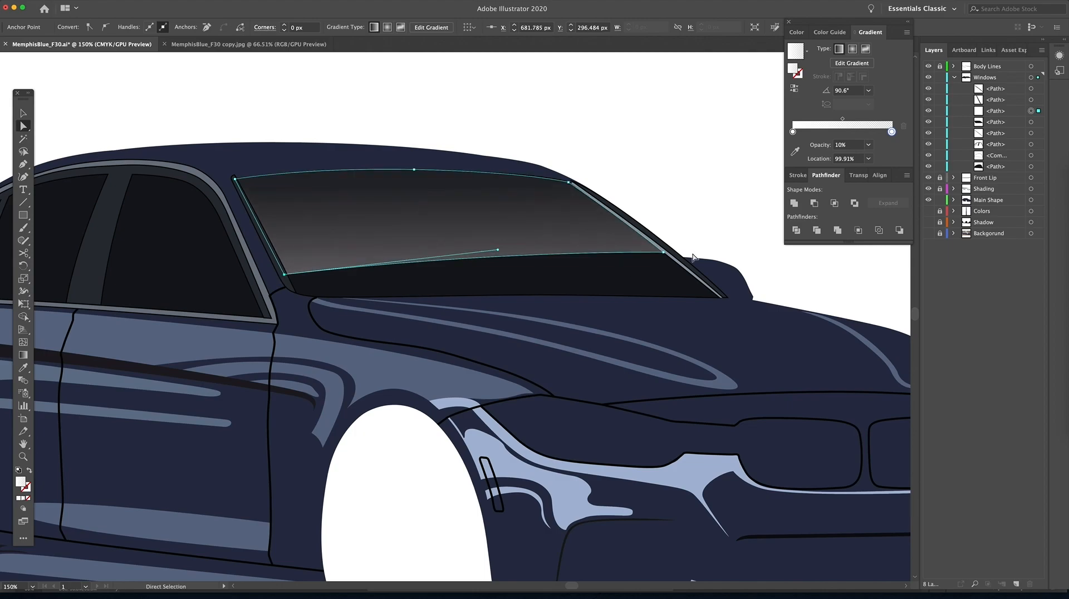
{"action": "left_click_drag", "start_coordinate": [664, 255], "coordinate": [699, 278]}
Set the reflection gradient's end stop to 0% opacity, redraw the gradient upward at about 88°, and deselect the shape.
{"action": "left_click", "coordinate": [872, 146]}
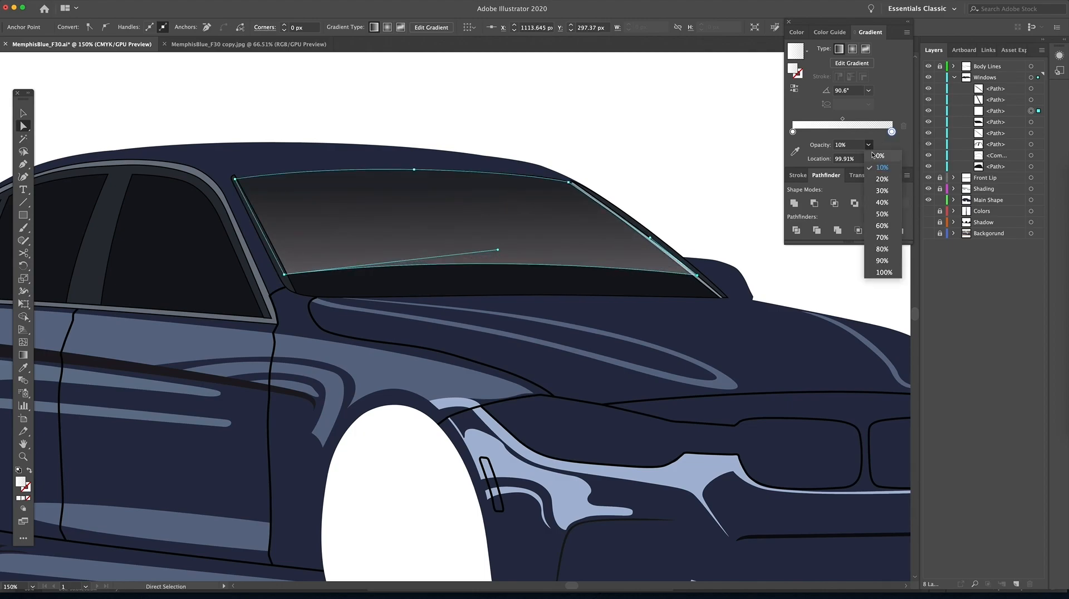
{"action": "left_click", "coordinate": [884, 156]}
{"action": "left_click", "coordinate": [25, 354]}
{"action": "mouse_move", "coordinate": [502, 421]}
{"action": "left_mouse_down"}
{"action": "mouse_move", "coordinate": [468, 198]}
{"action": "mouse_move", "coordinate": [506, 172]}
{"action": "mouse_move", "coordinate": [508, 202]}
{"action": "mouse_move", "coordinate": [511, 178]}
{"action": "left_mouse_up"}
{"action": "key", "text": "z"}
{"action": "left_click", "coordinate": [433, 243], "text": "alt"}
{"action": "left_click", "coordinate": [433, 243], "text": "alt"}
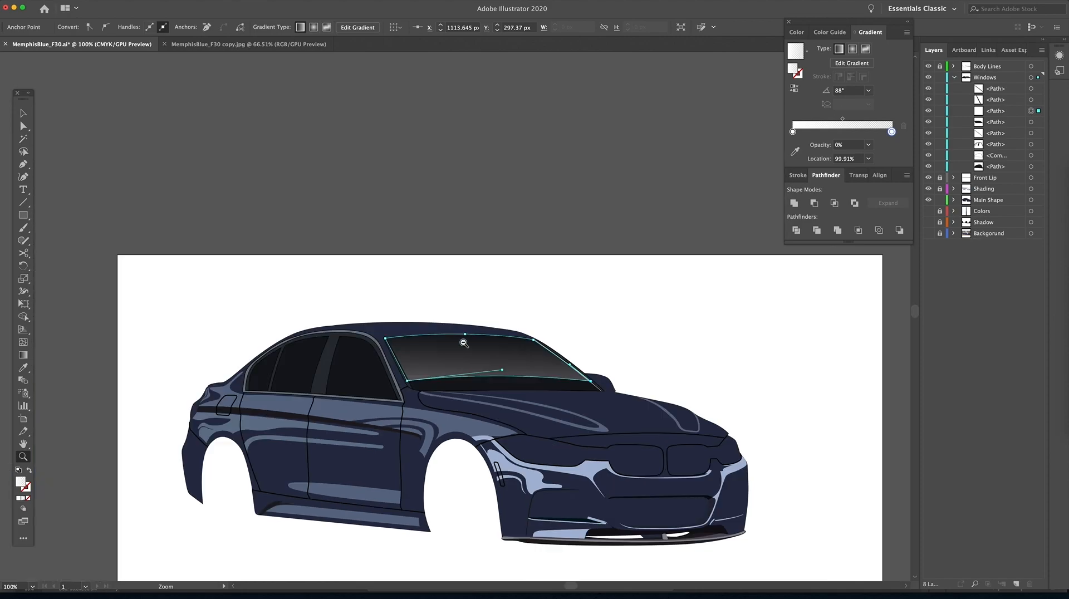
{"action": "left_click", "coordinate": [463, 349], "text": "alt"}
{"action": "key", "text": "v"}
{"action": "key", "text": "super+shift+a"}
Trace a reflection shape over the side windows with the Pen tool, following their curved upper outline from rear to front.
{"action": "left_click_drag", "start_coordinate": [452, 364], "coordinate": [503, 331]}
{"action": "key", "text": "z"}
{"action": "left_click", "coordinate": [423, 309]}
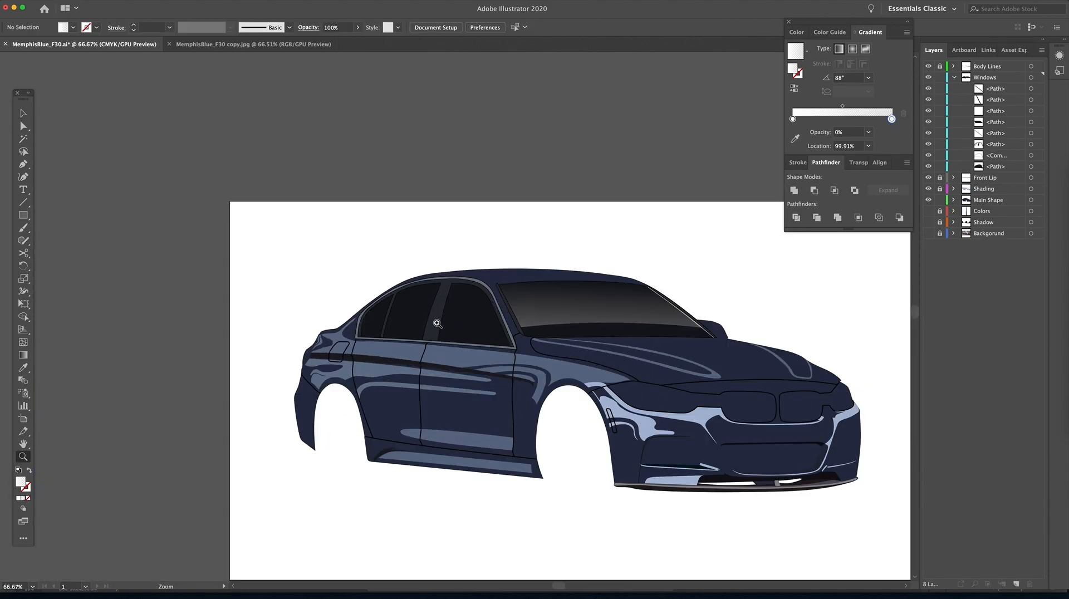
{"action": "left_click", "coordinate": [443, 325]}
{"action": "left_click", "coordinate": [485, 344]}
{"action": "left_click", "coordinate": [437, 270]}
{"action": "left_click", "coordinate": [23, 164]}
{"action": "left_click", "coordinate": [175, 336]}
{"action": "left_click_drag", "start_coordinate": [201, 276], "coordinate": [222, 258]}
{"action": "left_click_drag", "start_coordinate": [316, 207], "coordinate": [348, 197]}
{"action": "left_click_drag", "start_coordinate": [467, 190], "coordinate": [495, 191]}
{"action": "left_click_drag", "start_coordinate": [561, 226], "coordinate": [586, 257]}
{"action": "left_click", "coordinate": [616, 338]}
Complete the side-window reflection with a curved lower edge across the glass and adjust its points.
{"action": "left_click_drag", "start_coordinate": [175, 335], "coordinate": [184, 289]}
{"action": "key", "text": "super+z"}
{"action": "left_click_drag", "start_coordinate": [532, 325], "coordinate": [587, 211]}
{"action": "key", "text": "a"}
{"action": "key", "text": "p"}
{"action": "left_click_drag", "start_coordinate": [231, 221], "coordinate": [226, 254]}
{"action": "left_click_drag", "start_coordinate": [463, 221], "coordinate": [189, 254]}
{"action": "key", "text": "a"}
{"action": "left_click_drag", "start_coordinate": [428, 223], "coordinate": [420, 244]}
{"action": "left_click", "coordinate": [417, 282]}
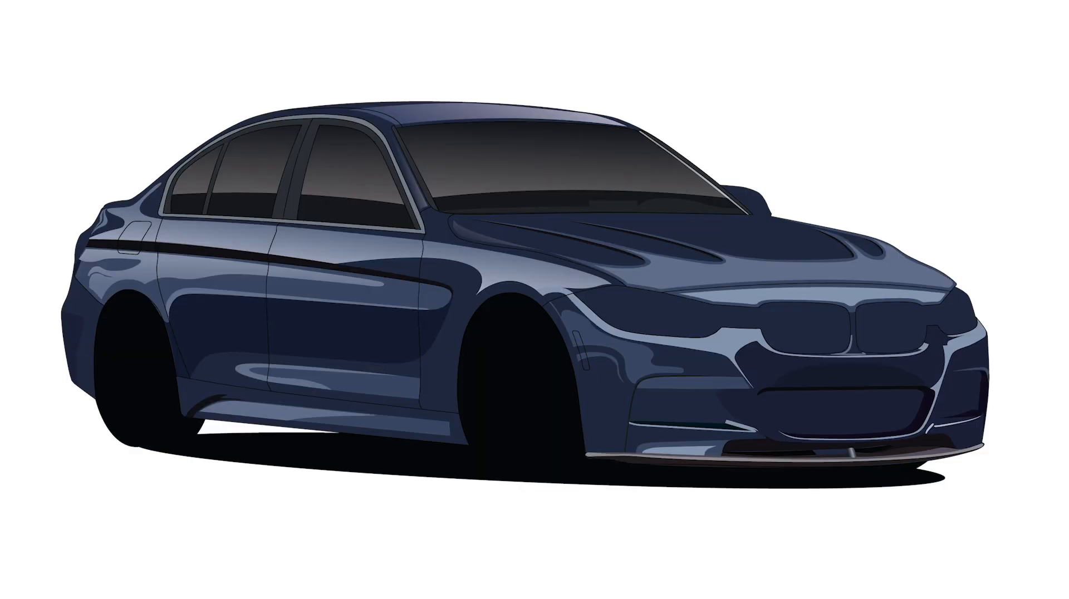